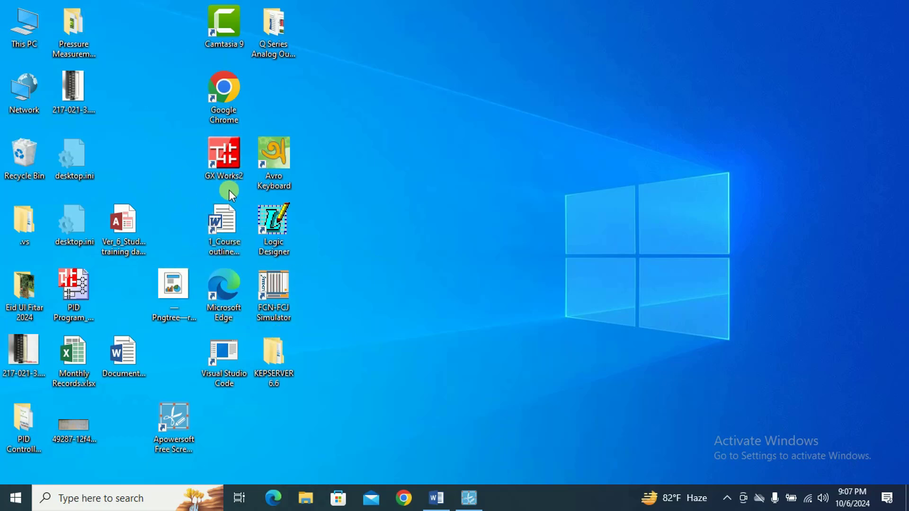
# Launch GX Works2 and create a QCPU (Q mode) Simple Project for the Q03UDE using the Ladder language.
pyautogui.doubleClick(226, 161)
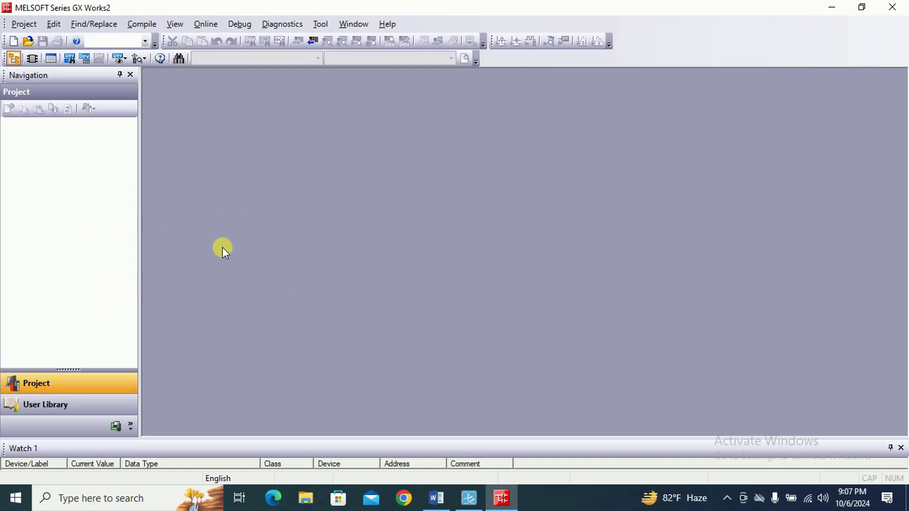
pyautogui.click(24, 24)
pyautogui.click(42, 43)
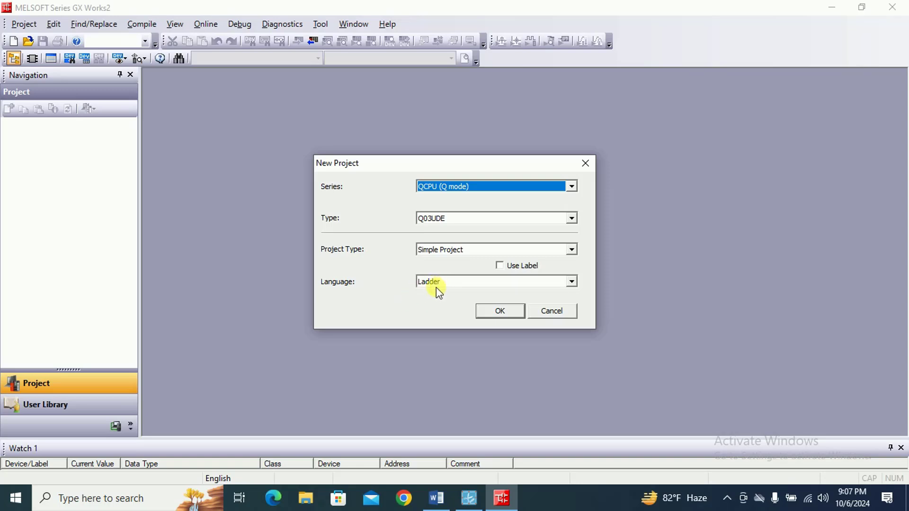
pyautogui.click(500, 314)
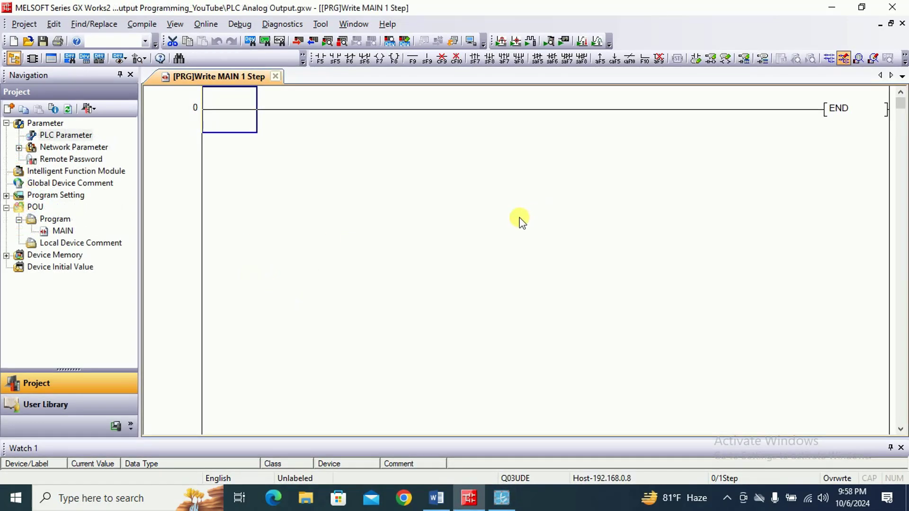
# Add a Q64DAN analog module in slot 3 with start XY address 0030 to the PLC parameter I/O assignment.
pyautogui.doubleClick(58, 134)
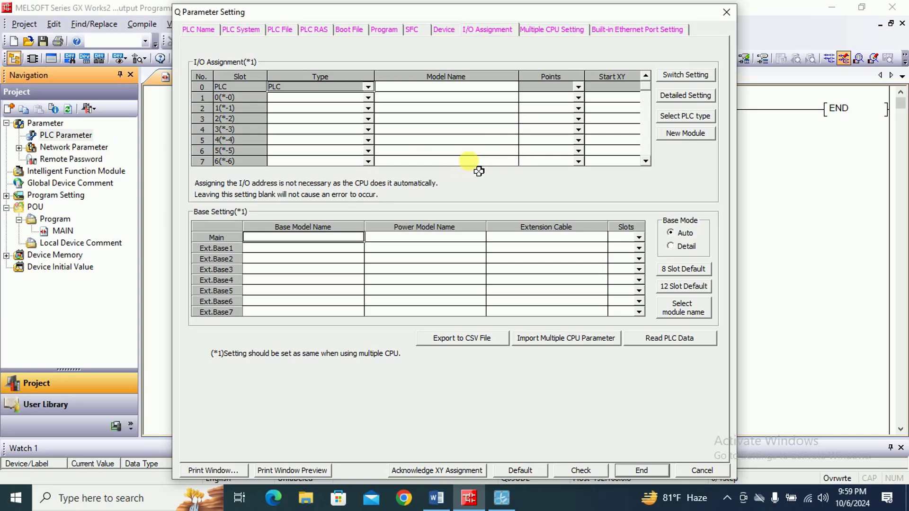
pyautogui.click(691, 134)
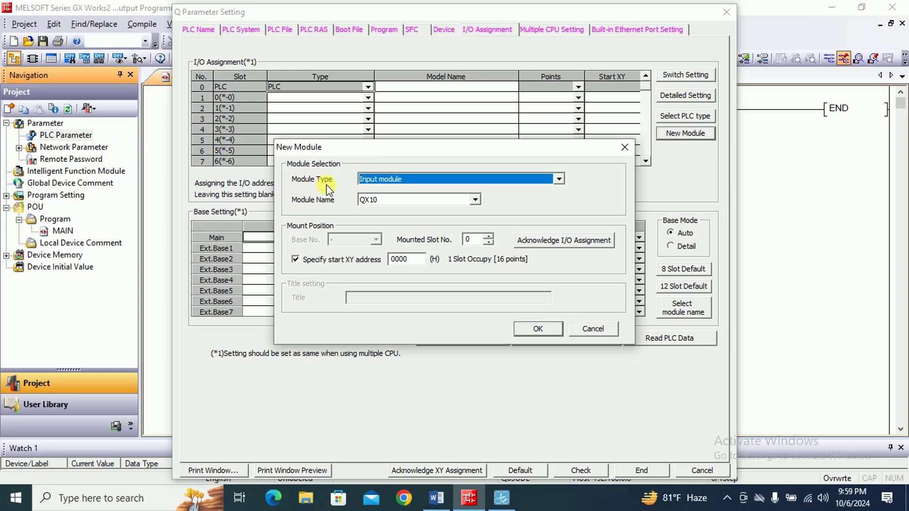
pyautogui.click(558, 178)
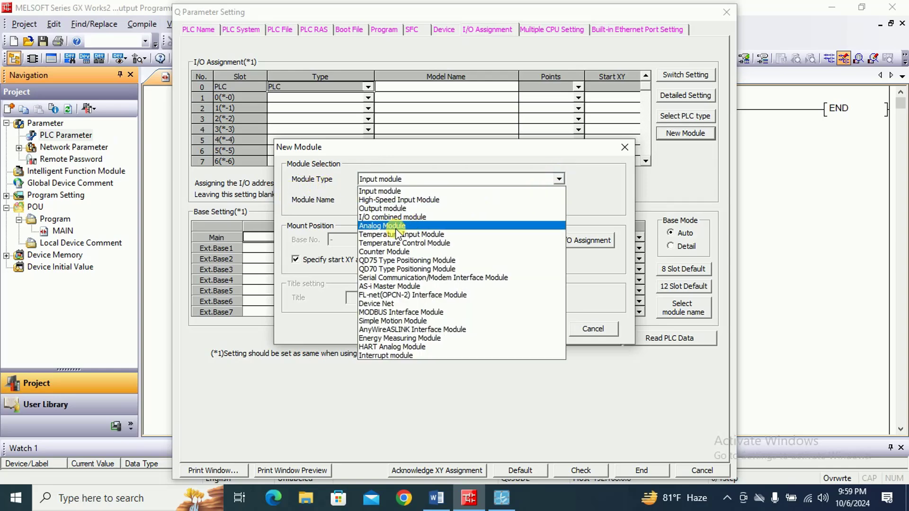
pyautogui.click(398, 226)
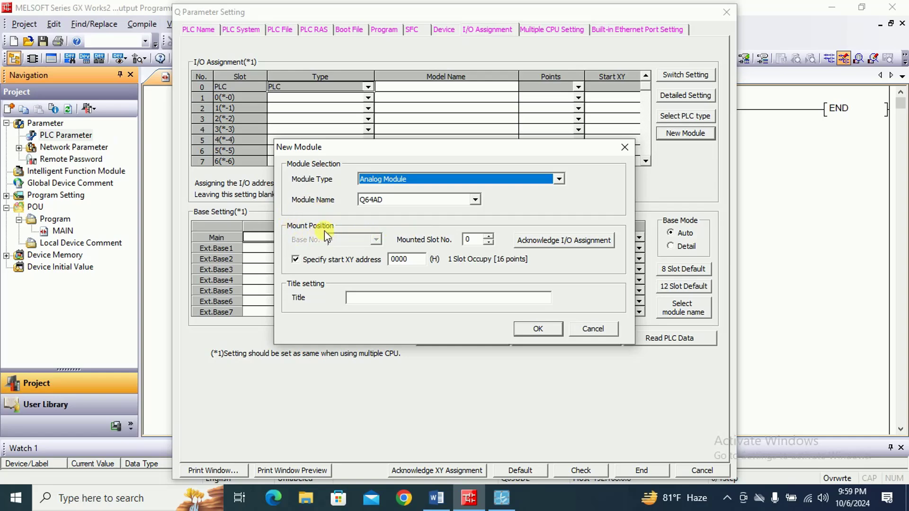
pyautogui.click(474, 200)
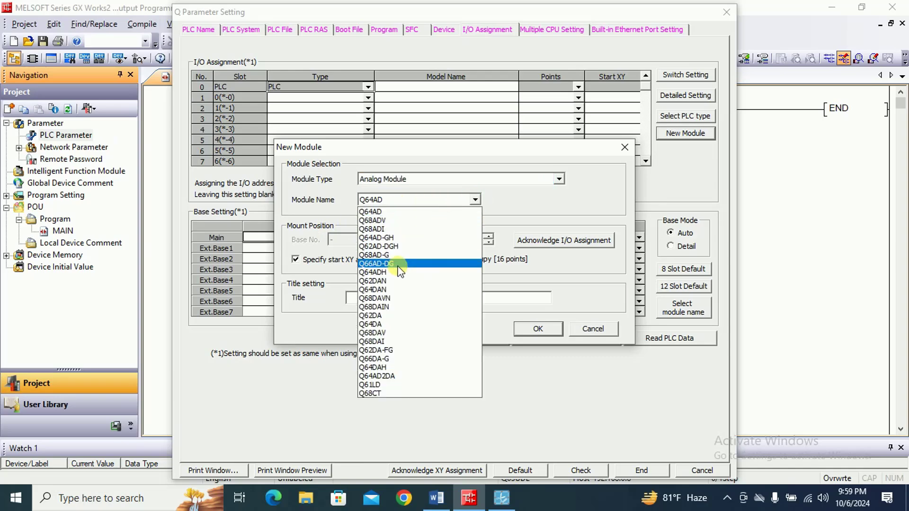
pyautogui.click(388, 289)
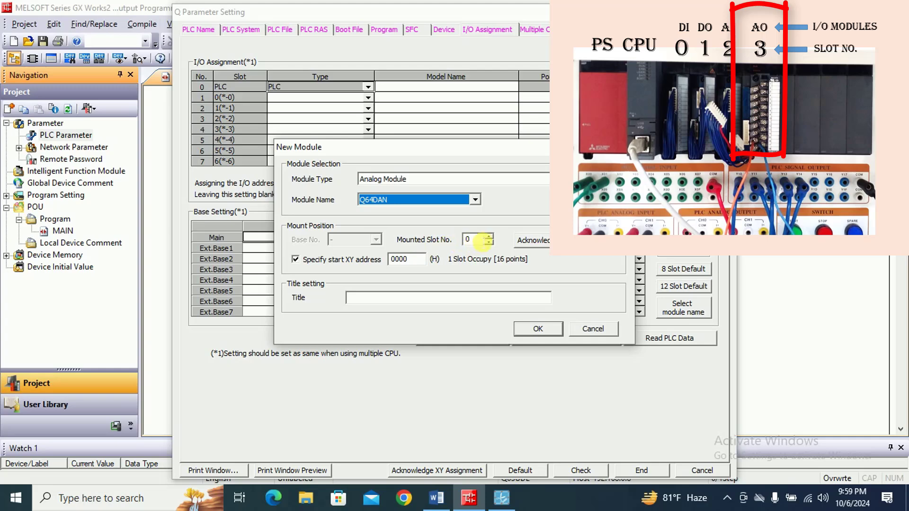
pyautogui.click(487, 236)
pyautogui.click(488, 237)
pyautogui.click(487, 236)
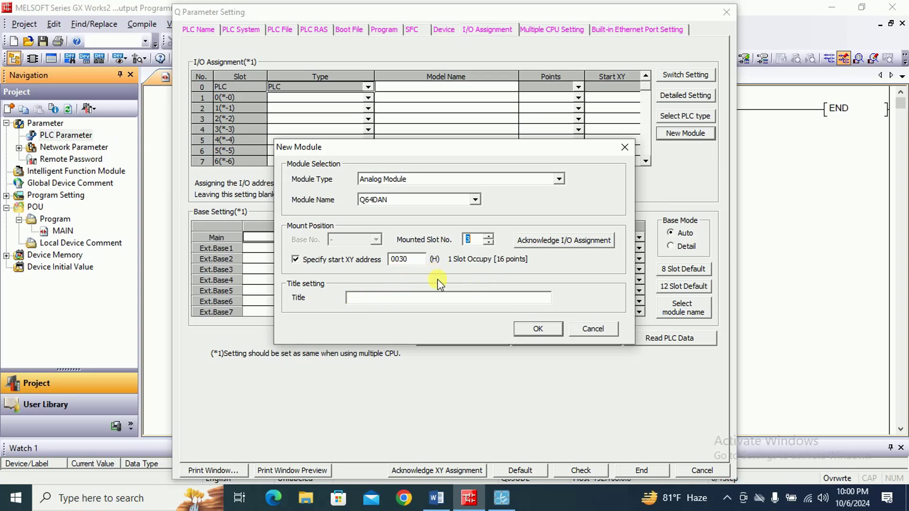
pyautogui.click(537, 328)
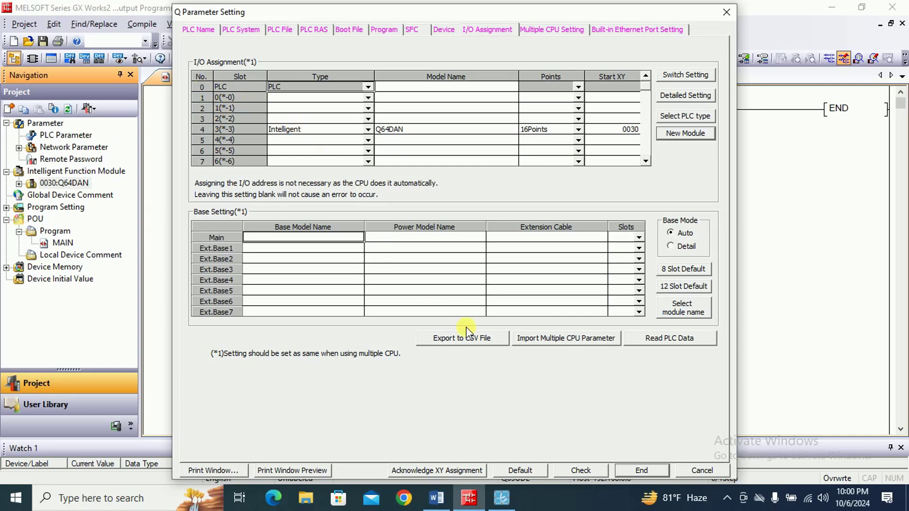
pyautogui.click(653, 468)
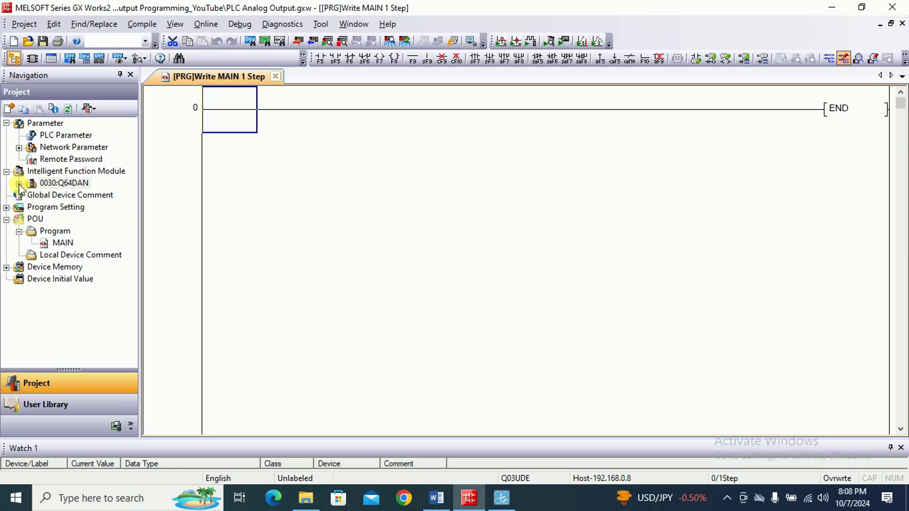
# Set the CH1 output range of the Q64DAN module to 0 to 5V in its switch setting.
pyautogui.doubleClick(33, 183)
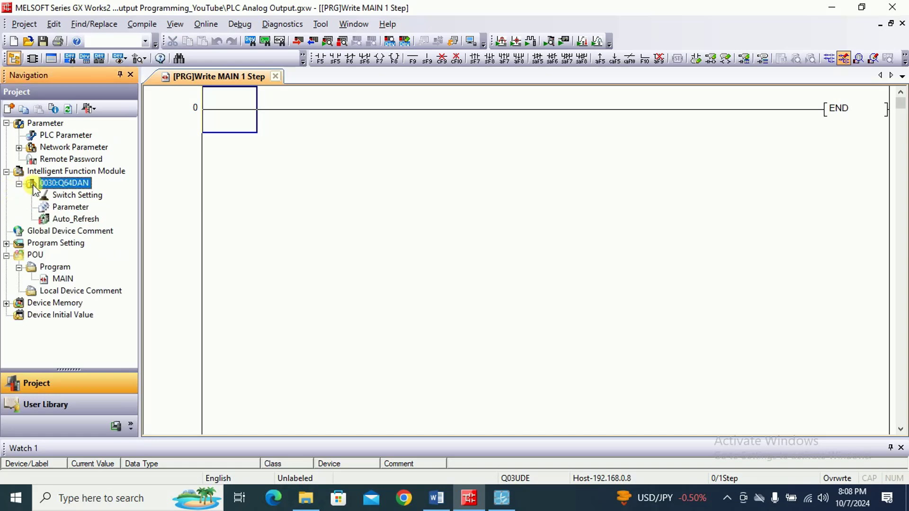
pyautogui.doubleClick(80, 196)
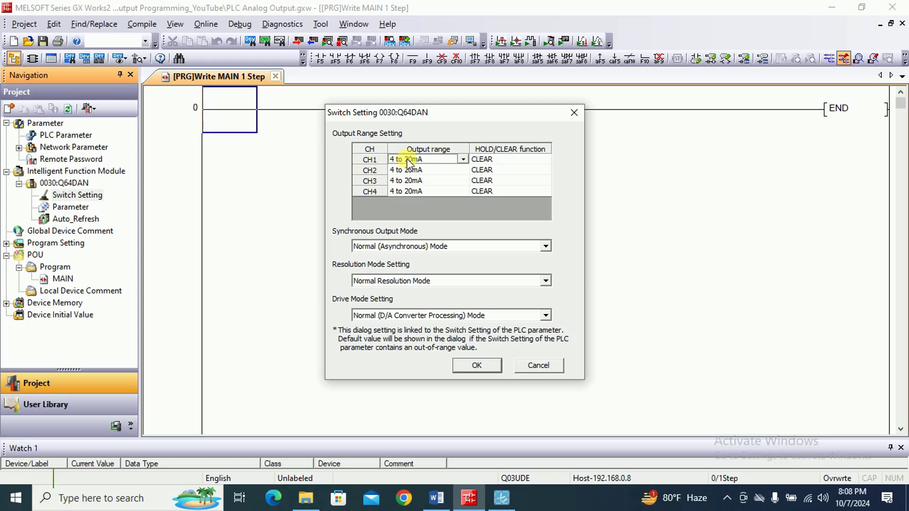
pyautogui.click(462, 159)
pyautogui.click(410, 196)
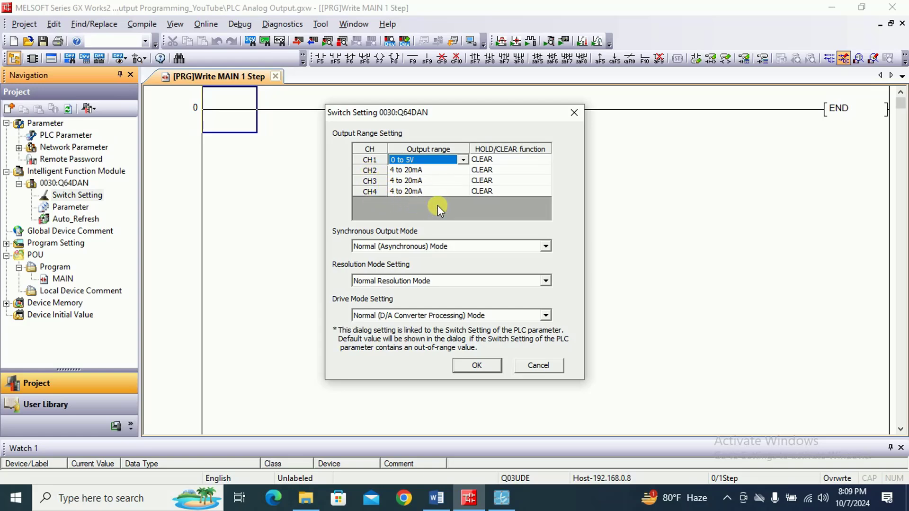
pyautogui.click(478, 366)
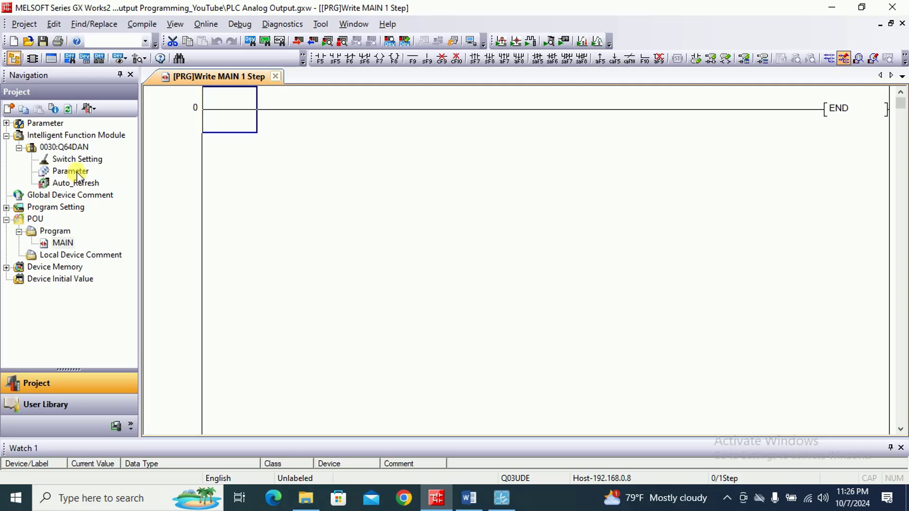
# Enable D/A conversion for CH1 in the Q64DAN module's parameters and close the parameter window.
pyautogui.doubleClick(77, 173)
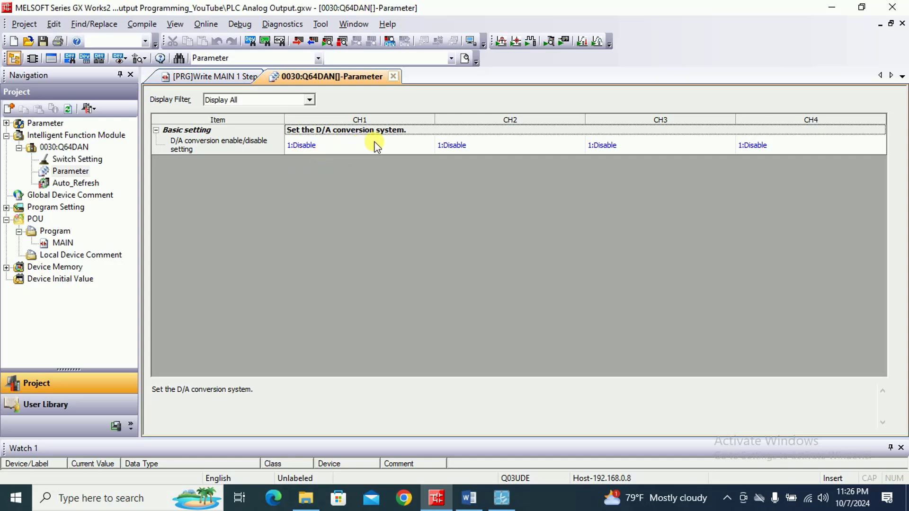
pyautogui.click(350, 147)
pyautogui.click(348, 147)
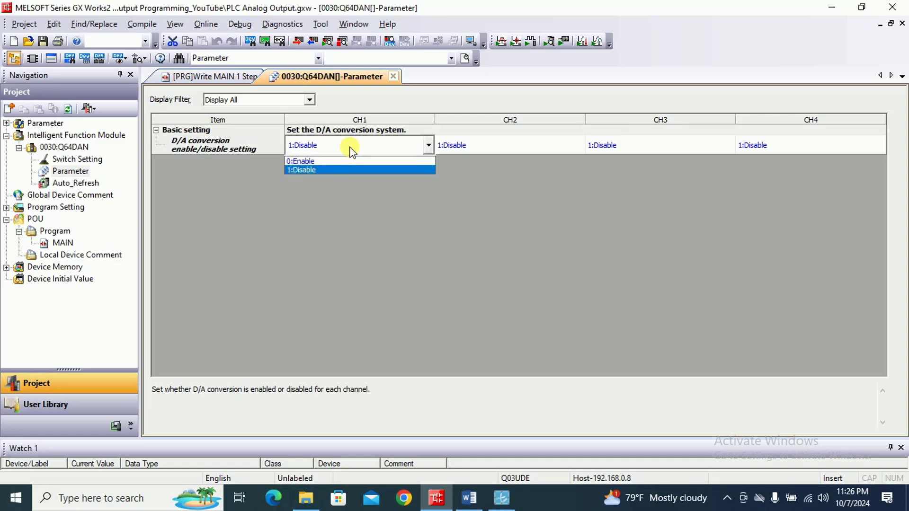
pyautogui.click(320, 161)
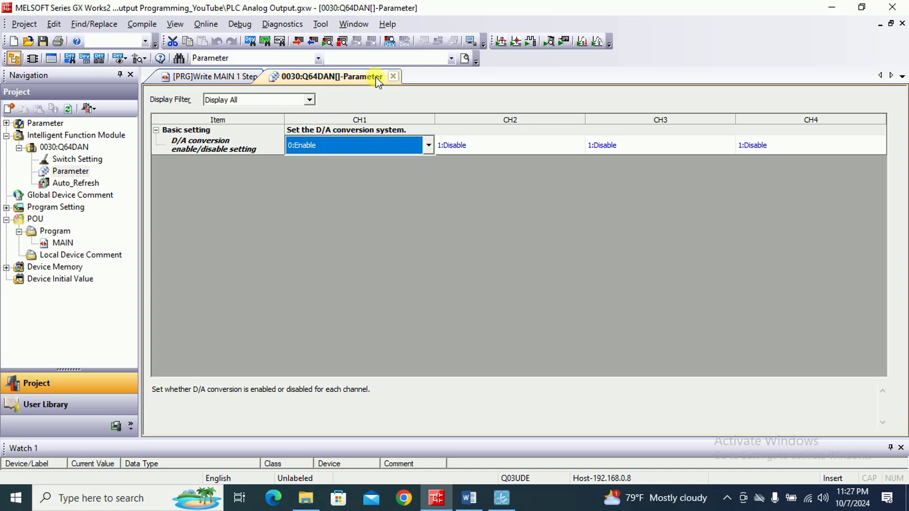
pyautogui.click(393, 77)
# Assign device D10 to the CH1 digital value in the Q64DAN auto refresh settings and close that window.
pyautogui.doubleClick(76, 182)
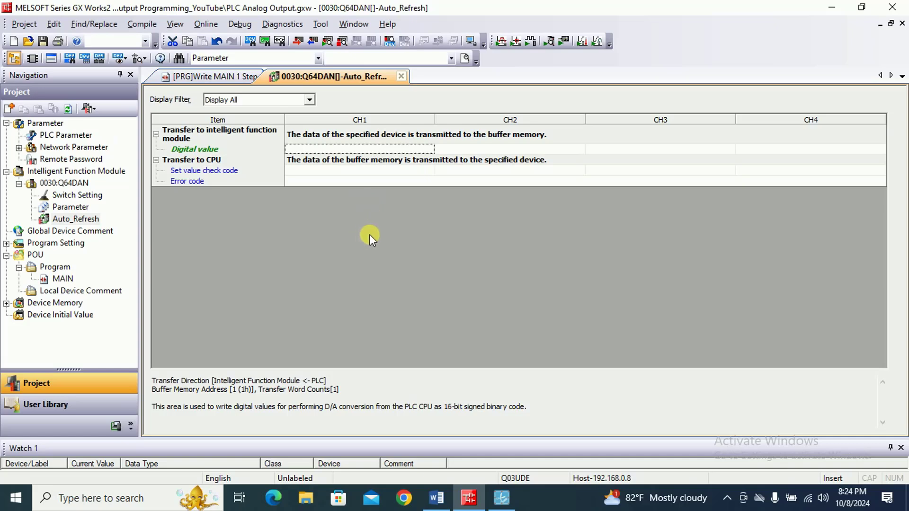
pyautogui.doubleClick(308, 150)
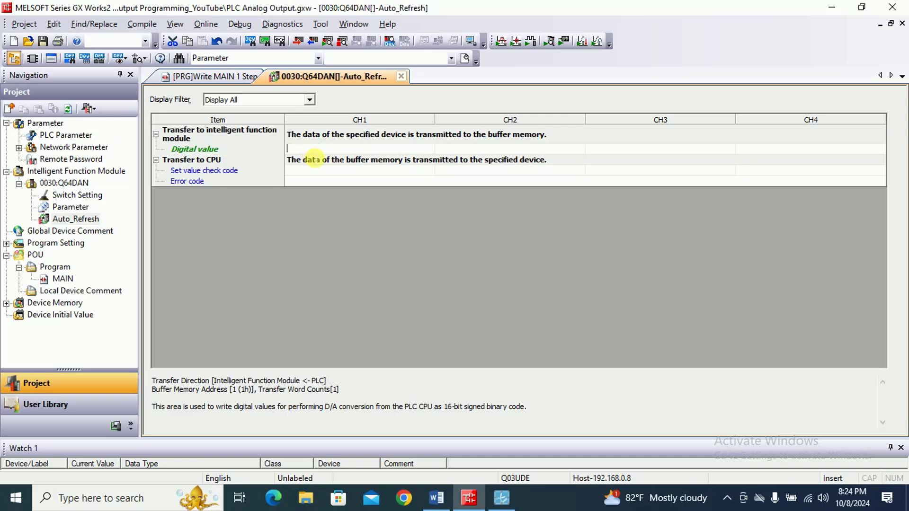
pyautogui.write('D10')
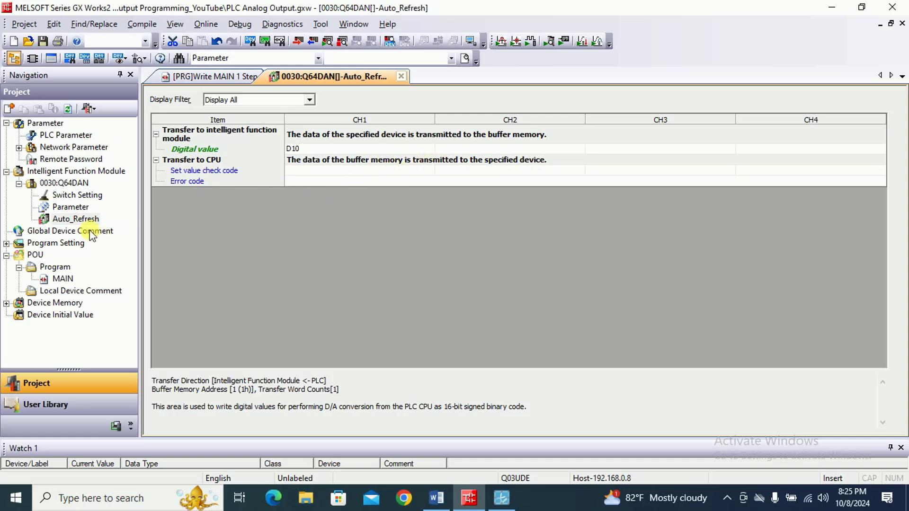
pyautogui.click(401, 77)
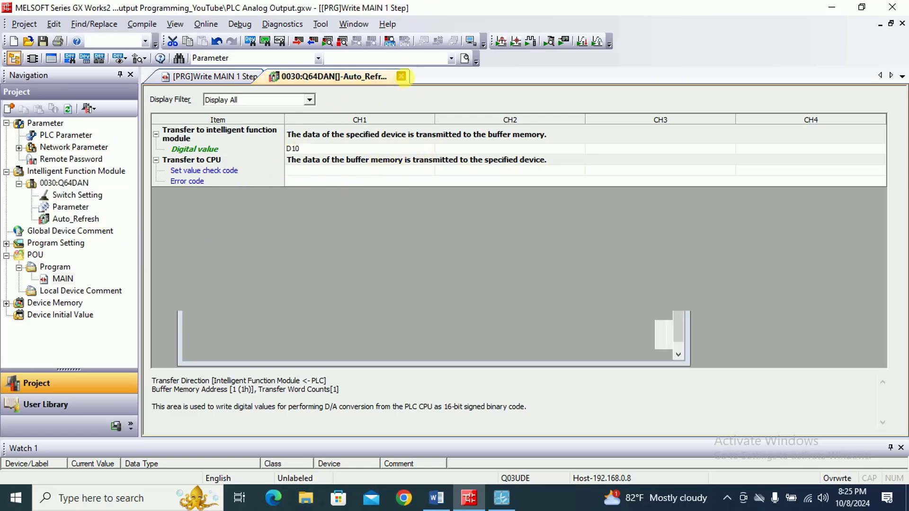
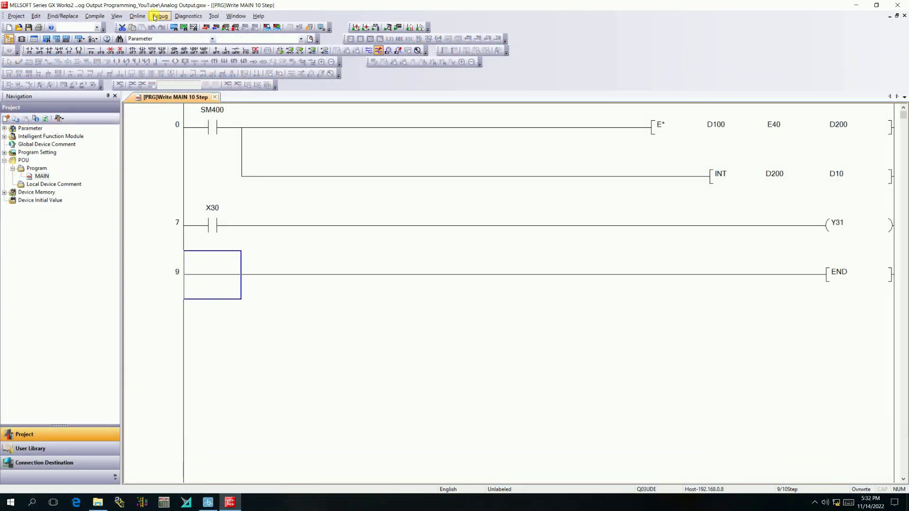
# Start monitoring the MAIN ladder program on the connected PLC.
pyautogui.click(388, 50)
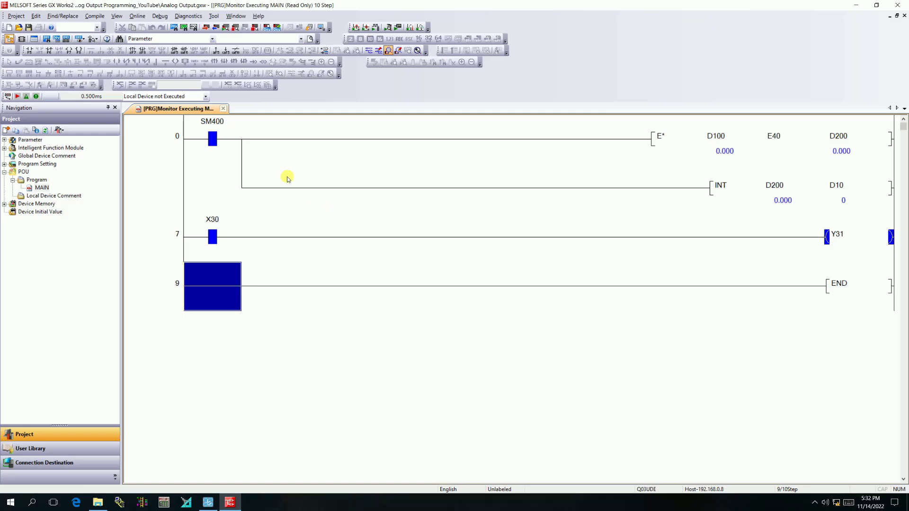
pyautogui.click(138, 16)
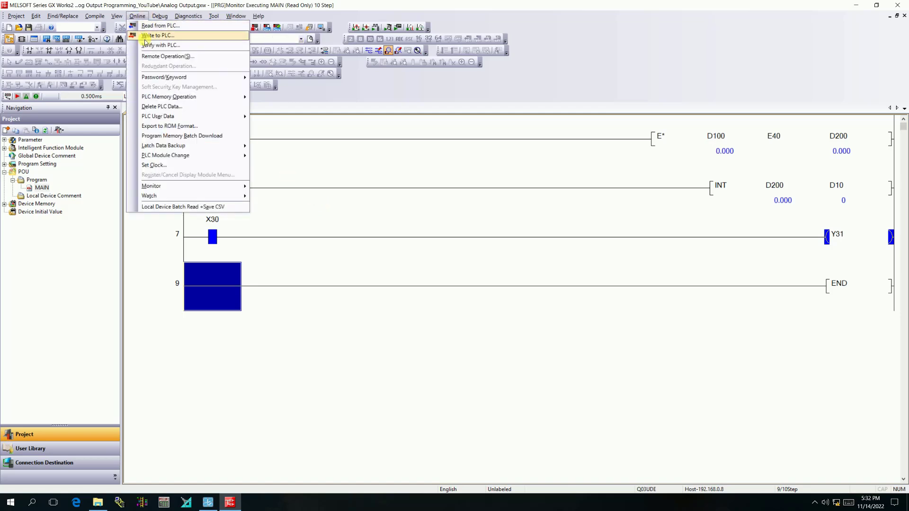
pyautogui.press('Escape')
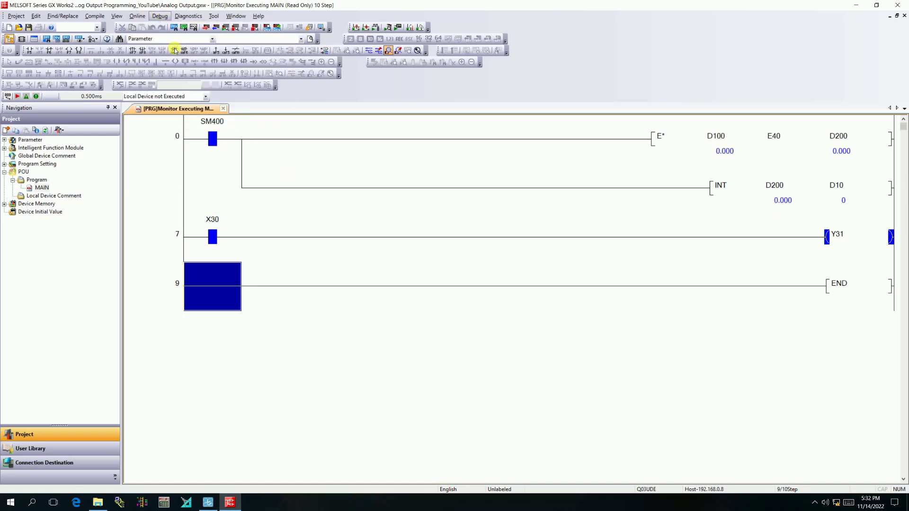
# Modify device D100 as FLOAT (Single Precision) and set its value to 25.0.
pyautogui.click(174, 51)
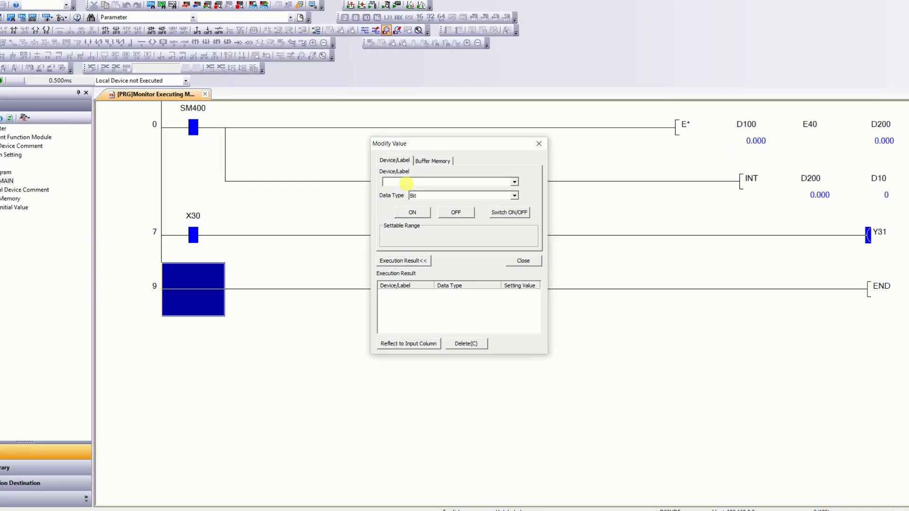
pyautogui.write('D1')
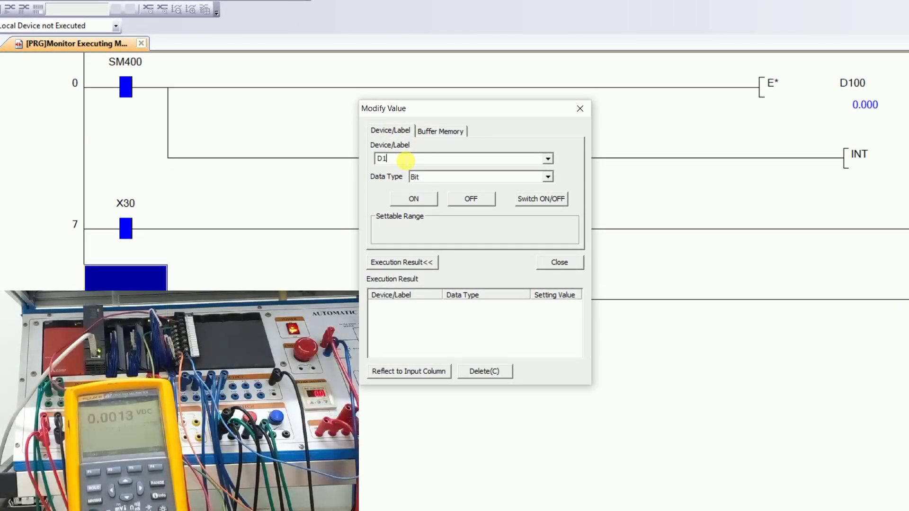
pyautogui.write('00')
pyautogui.click(548, 177)
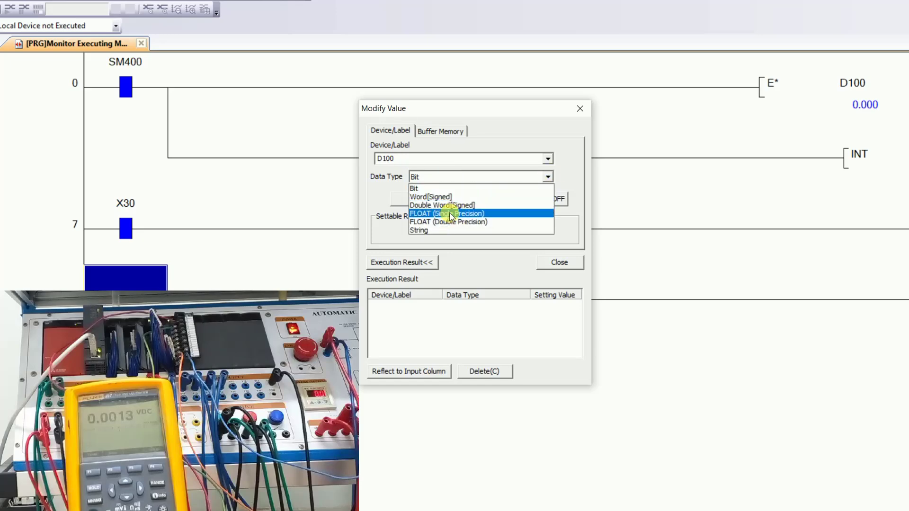
pyautogui.click(450, 213)
pyautogui.click(432, 199)
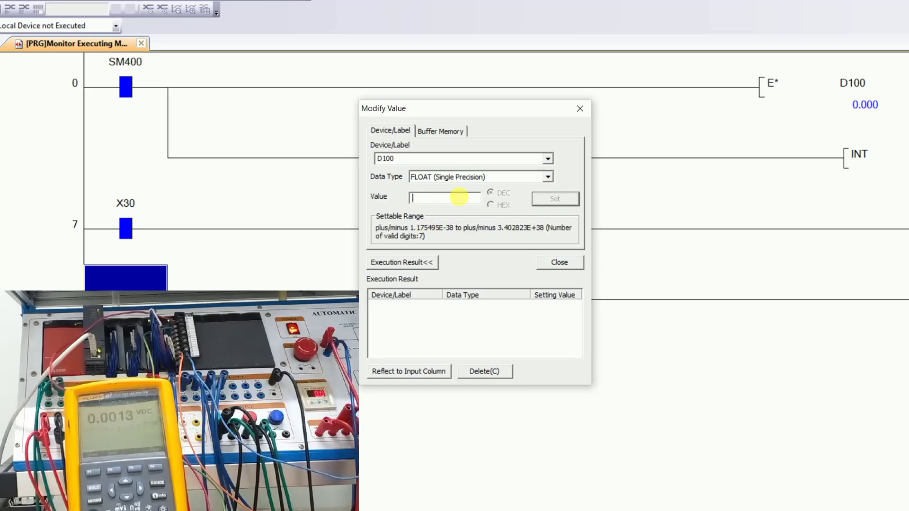
pyautogui.write('25.0')
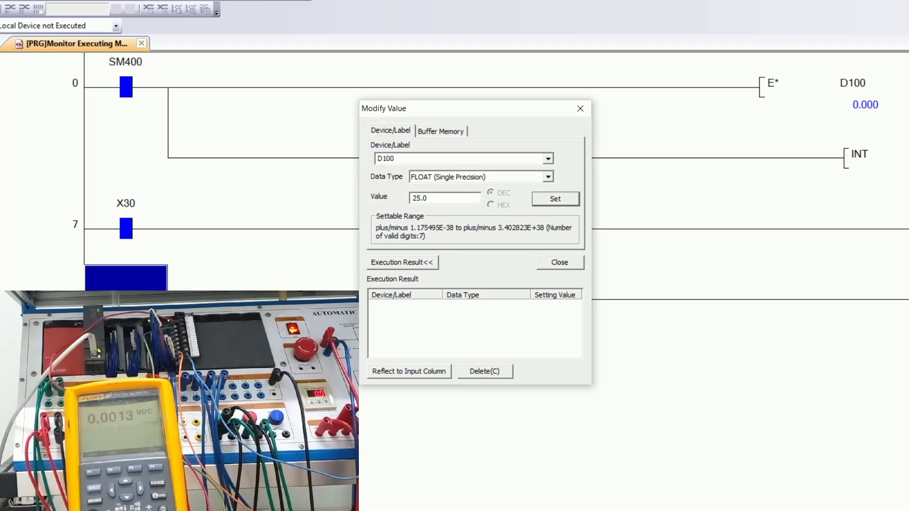
pyautogui.click(560, 200)
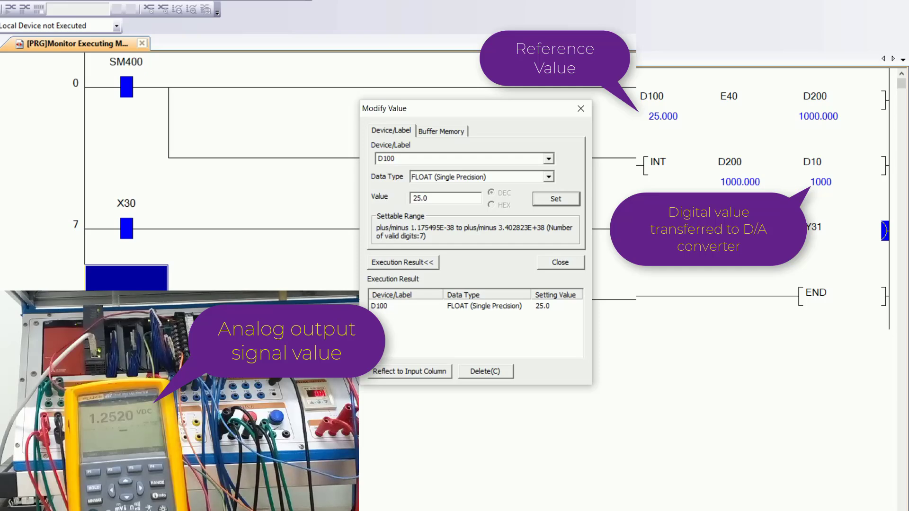
# Set the value of device D100 to 50.0.
pyautogui.click(445, 201)
pyautogui.press('BackSpace')
pyautogui.press('BackSpace')
pyautogui.press('BackSpace')
pyautogui.press('BackSpace')
pyautogui.write('50.0')
pyautogui.click(555, 199)
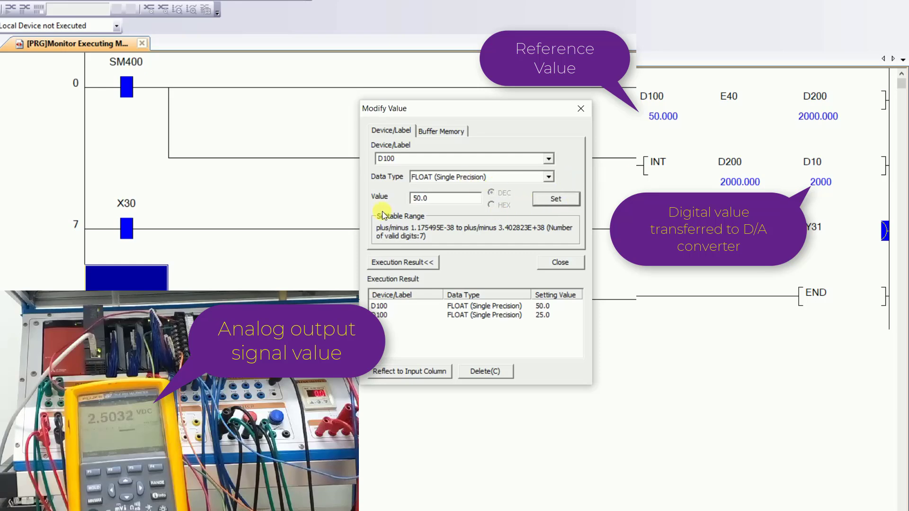
# Set the value of device D100 to 80.0.
pyautogui.click(441, 198)
pyautogui.press('BackSpace')
pyautogui.press('BackSpace')
pyautogui.press('BackSpace')
pyautogui.press('BackSpace')
pyautogui.write('80.0')
pyautogui.click(566, 203)
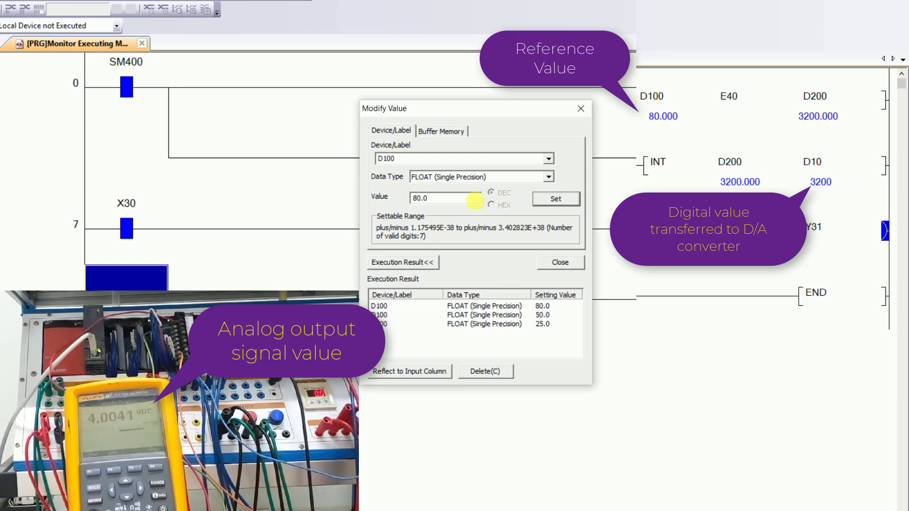
# Set the value of device D100 to 100.0.
pyautogui.click(450, 202)
pyautogui.press('BackSpace')
pyautogui.press('BackSpace')
pyautogui.write('100.0')
pyautogui.click(561, 201)
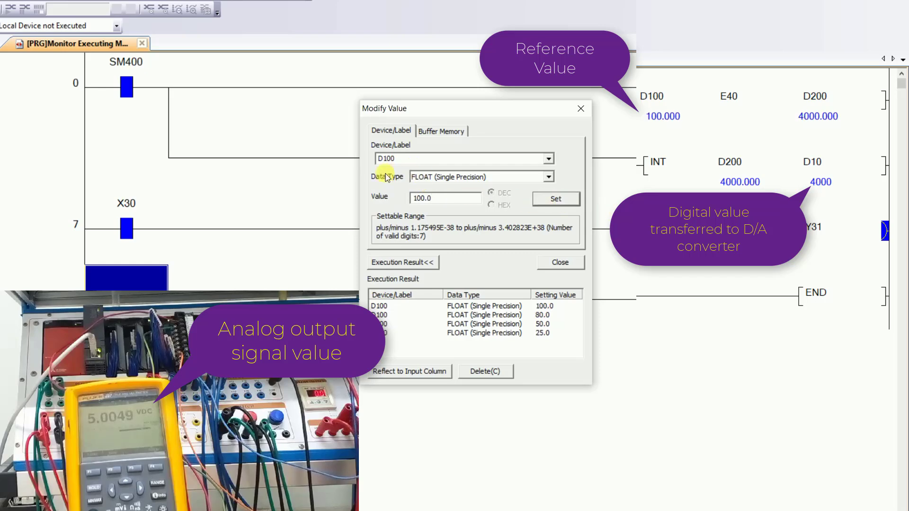
# Set the value of device D100 to 15.6.
pyautogui.click(447, 203)
pyautogui.press('BackSpace')
pyautogui.press('BackSpace')
pyautogui.press('BackSpace')
pyautogui.press('BackSpace')
pyautogui.press('BackSpace')
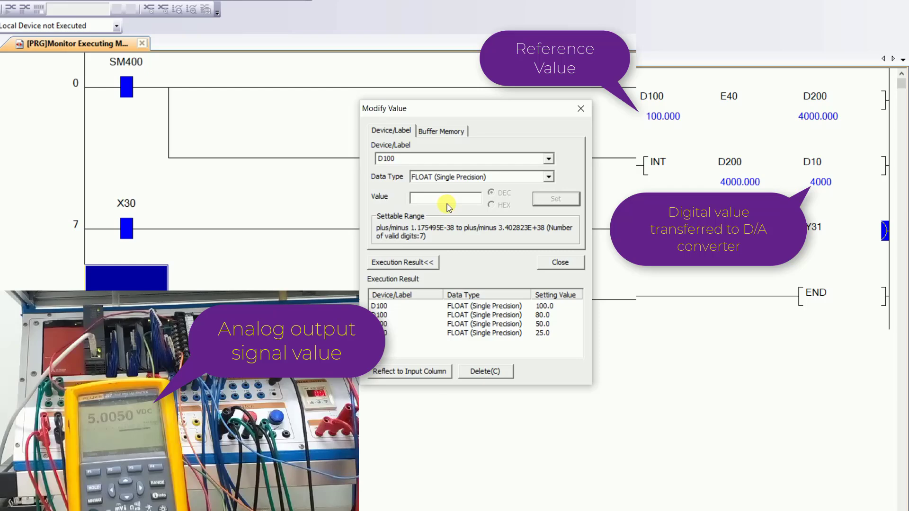
pyautogui.write('15')
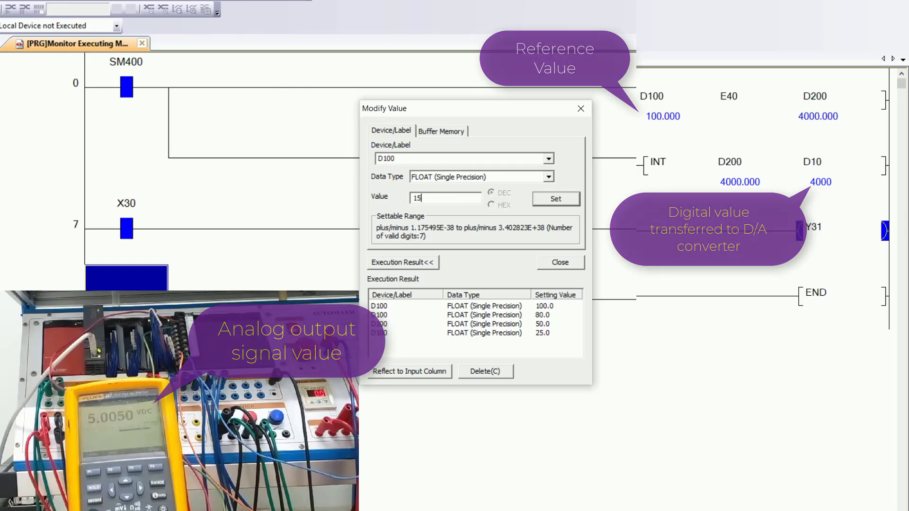
pyautogui.write('.6')
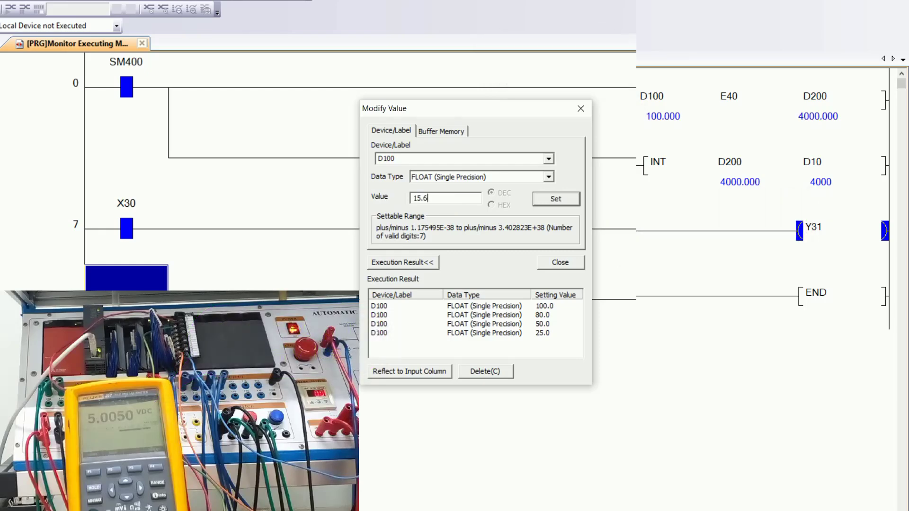
pyautogui.click(568, 201)
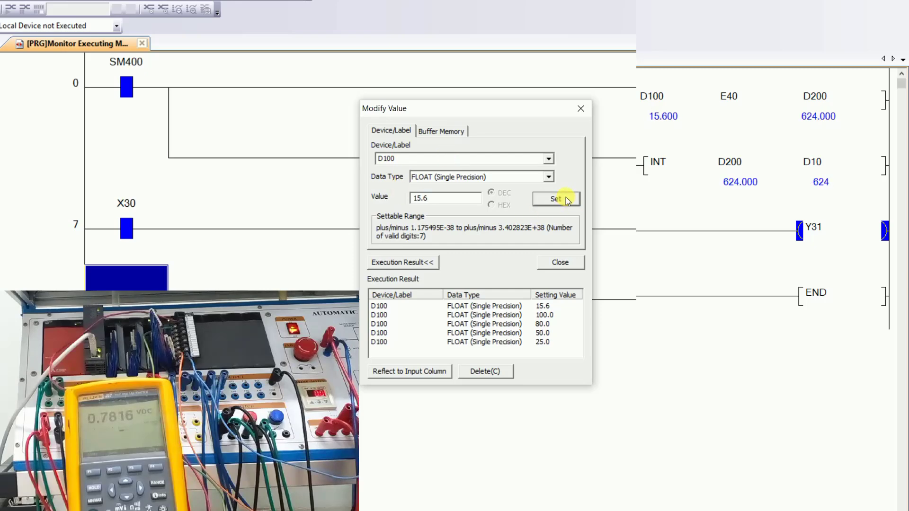
# Set the value of device D100 to 0 and close the Modify Value dialog.
pyautogui.click(436, 197)
pyautogui.press('BackSpace')
pyautogui.press('BackSpace')
pyautogui.press('BackSpace')
pyautogui.press('BackSpace')
pyautogui.write('0')
pyautogui.click(561, 199)
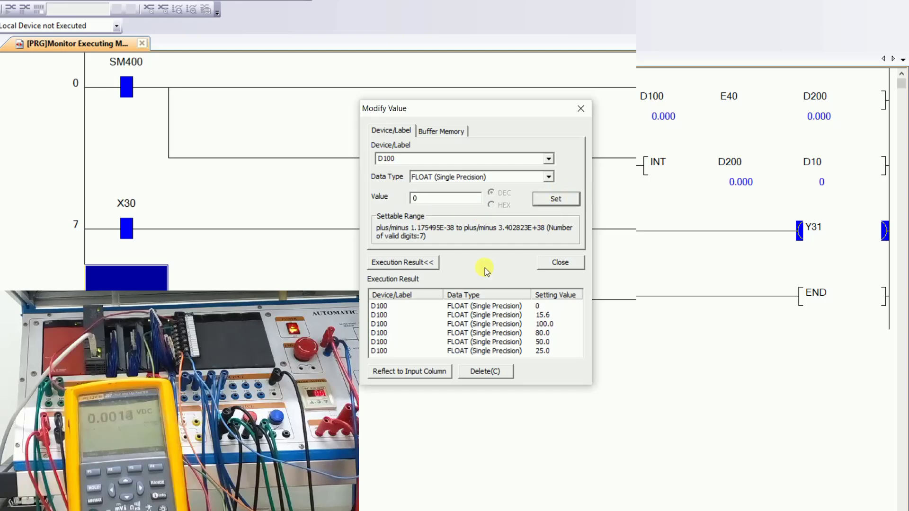
pyautogui.click(560, 262)
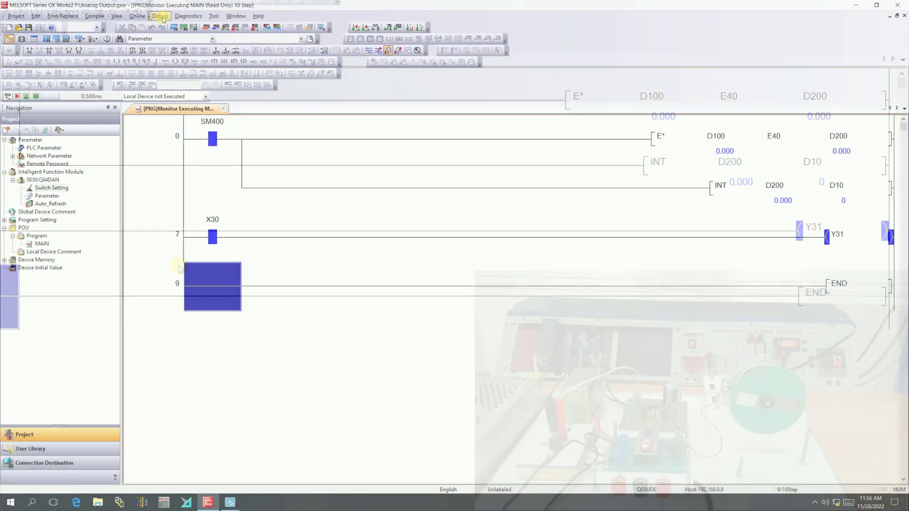
# Reopen the Modify Value dialog for the motor test and set device D100 to 15.0 as FLOAT (Single Precision).
pyautogui.click(160, 16)
pyautogui.click(180, 46)
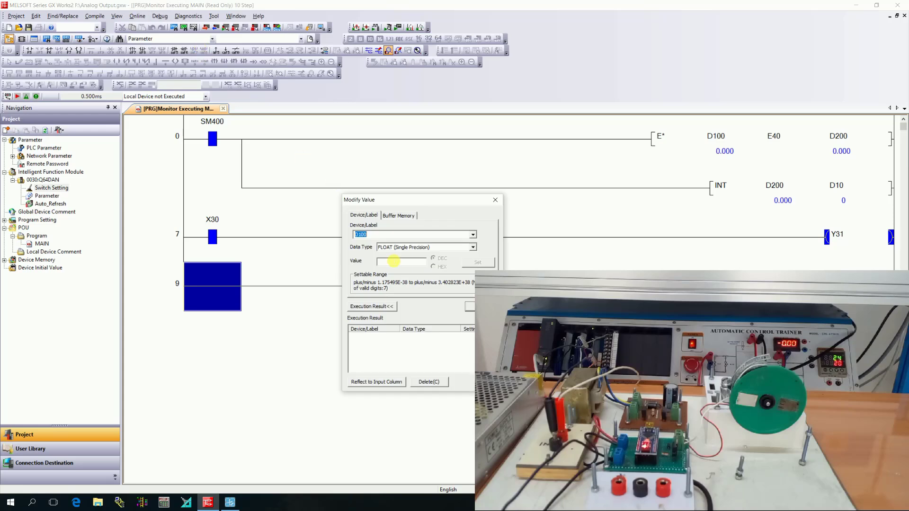
pyautogui.click(385, 262)
pyautogui.write('15')
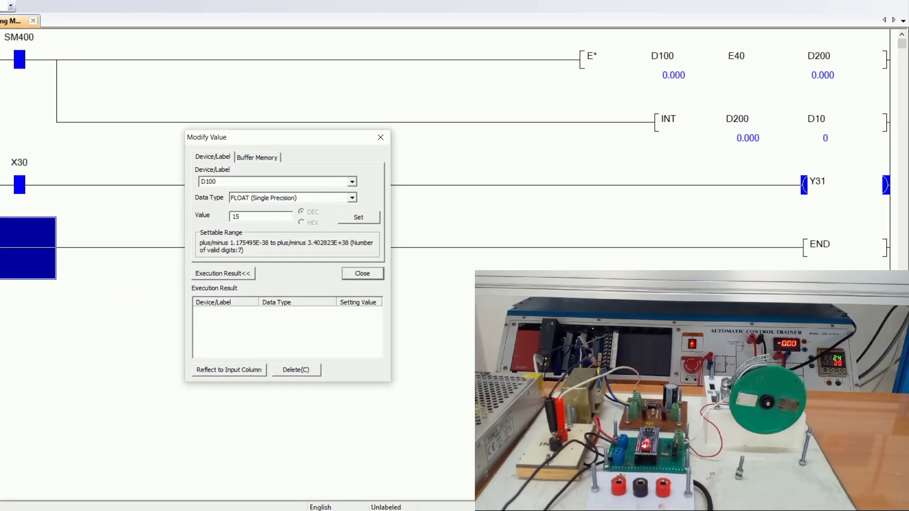
pyautogui.write('.0')
pyautogui.click(360, 217)
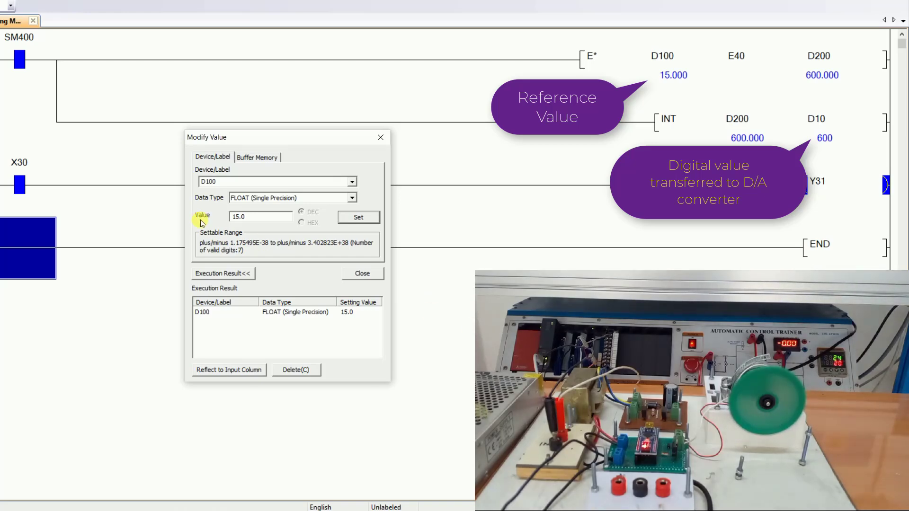
# Set the value of device D100 to 17.0.
pyautogui.click(259, 219)
pyautogui.press('BackSpace')
pyautogui.press('BackSpace')
pyautogui.press('BackSpace')
pyautogui.press('BackSpace')
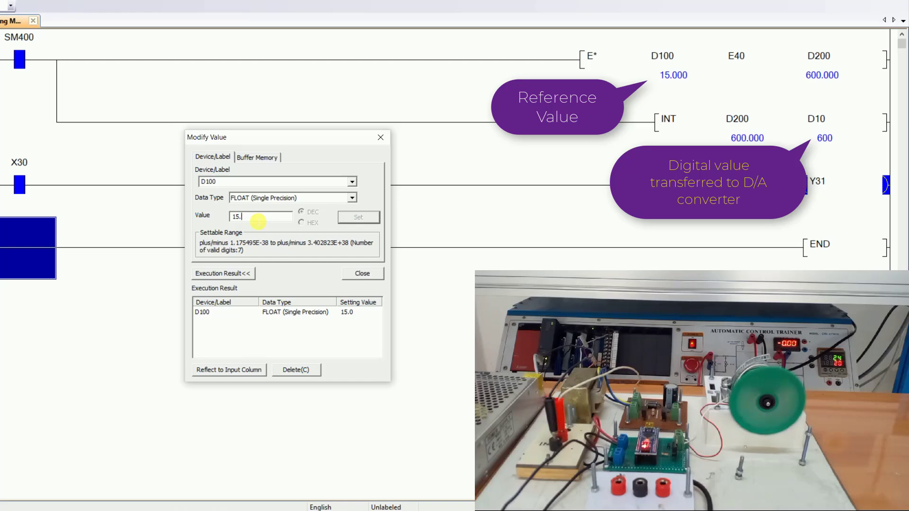
pyautogui.write('17')
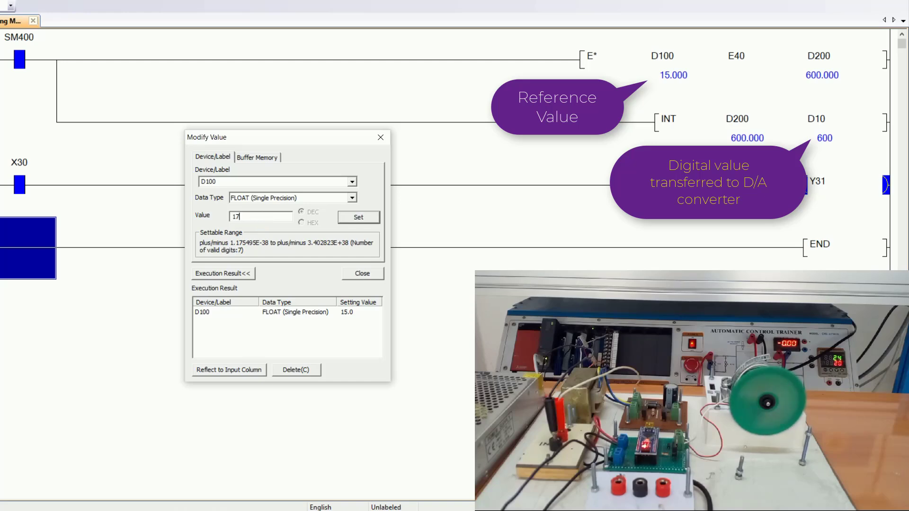
pyautogui.write('.0')
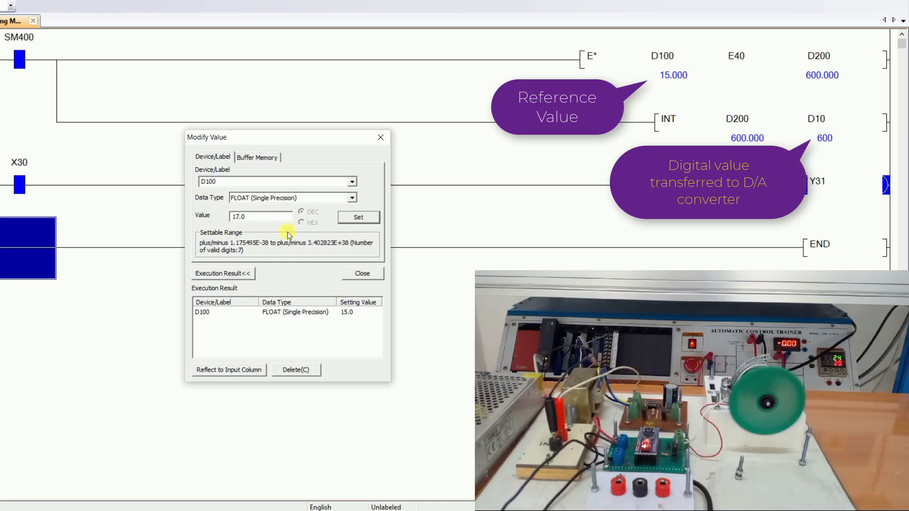
pyautogui.click(371, 220)
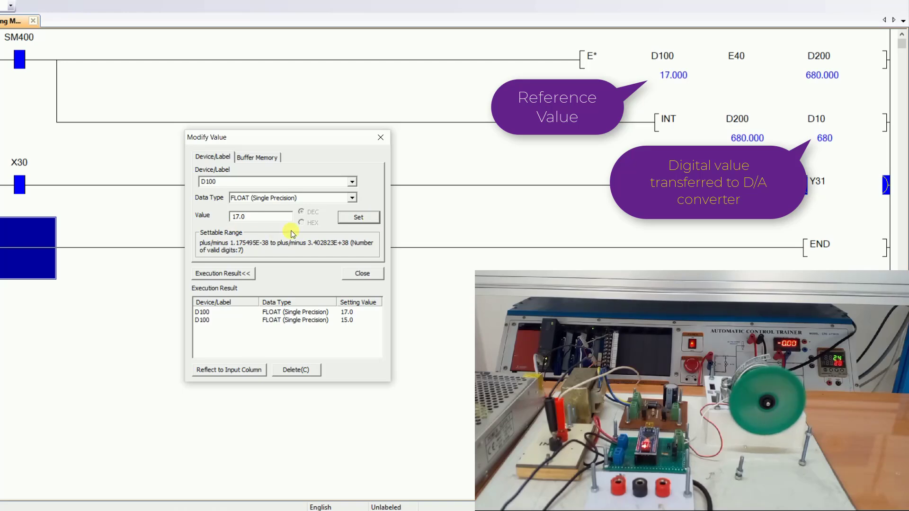
# Set the value of device D100 to 25.0.
pyautogui.press('BackSpace')
pyautogui.press('BackSpace')
pyautogui.press('BackSpace')
pyautogui.press('BackSpace')
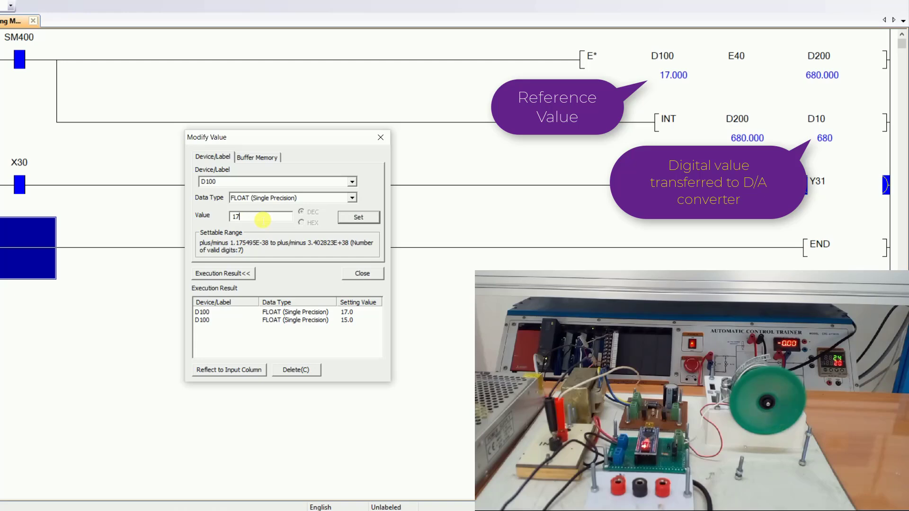
pyautogui.write('2')
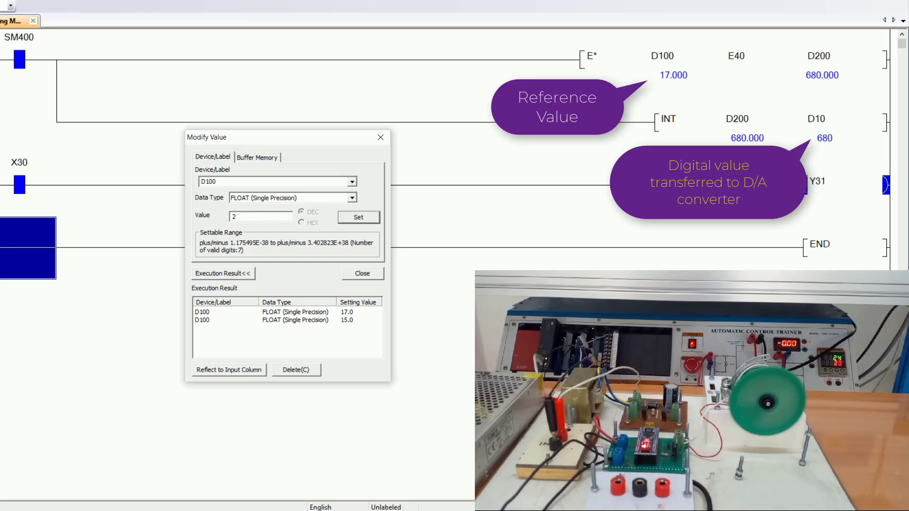
pyautogui.write('5.0')
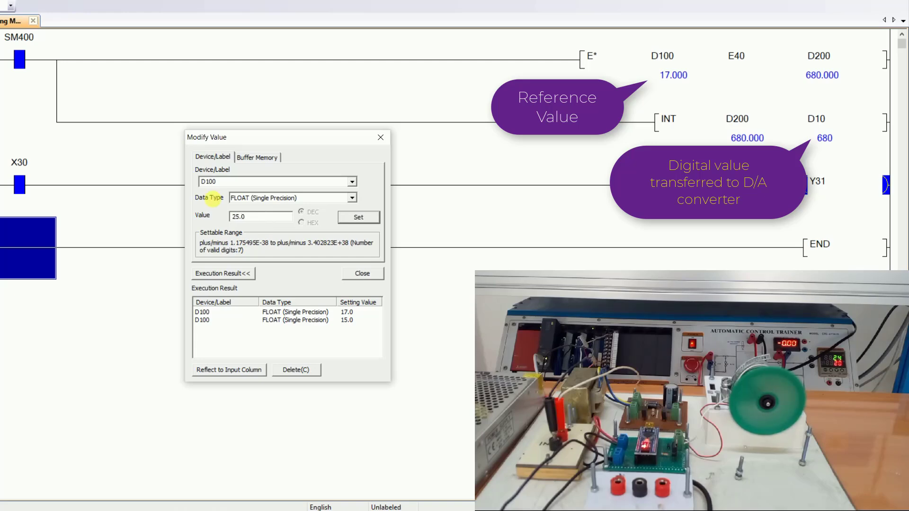
pyautogui.click(348, 215)
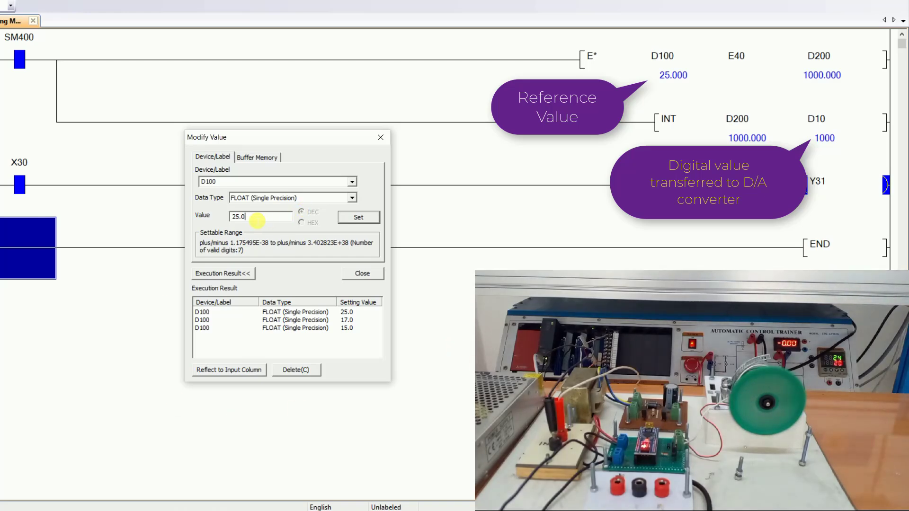
# Set the value of device D100 to 14.0.
pyautogui.press('BackSpace')
pyautogui.press('BackSpace')
pyautogui.press('BackSpace')
pyautogui.press('BackSpace')
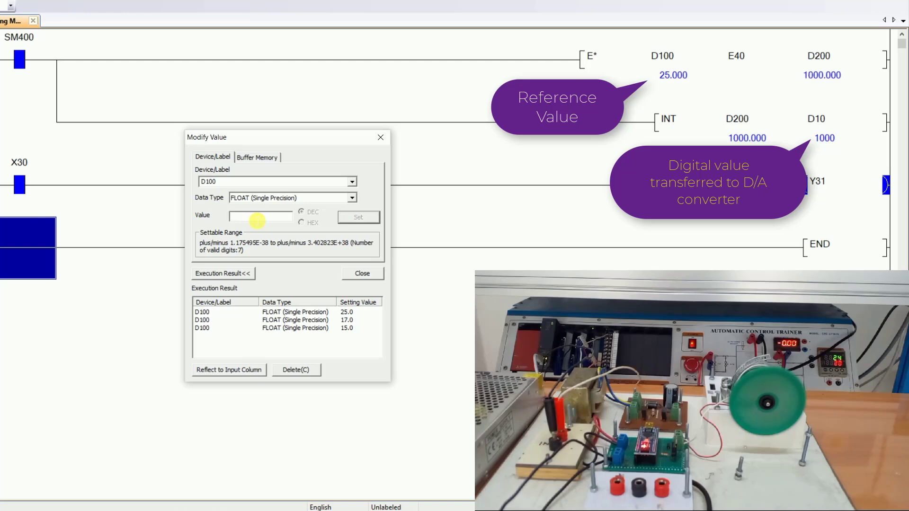
pyautogui.write('1')
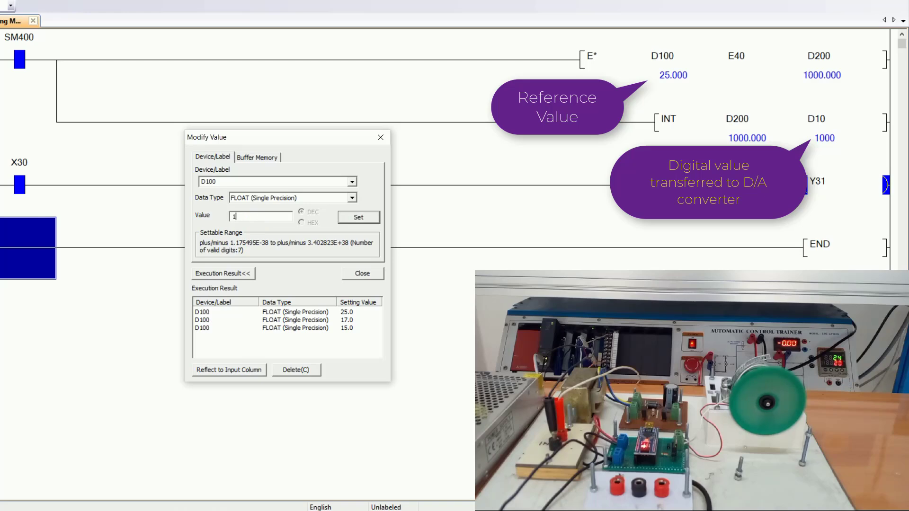
pyautogui.write('4')
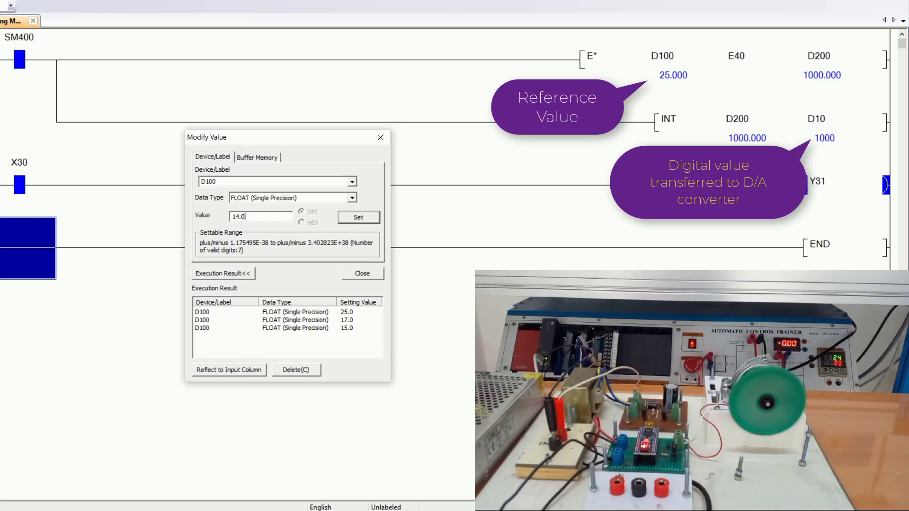
pyautogui.click(360, 217)
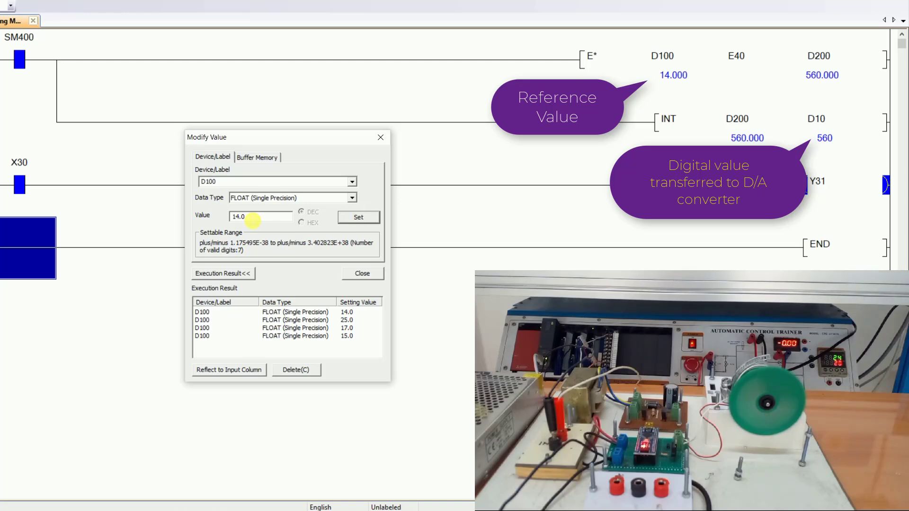
# Set the value of device D100 to 50.0.
pyautogui.doubleClick(253, 217)
pyautogui.press('BackSpace')
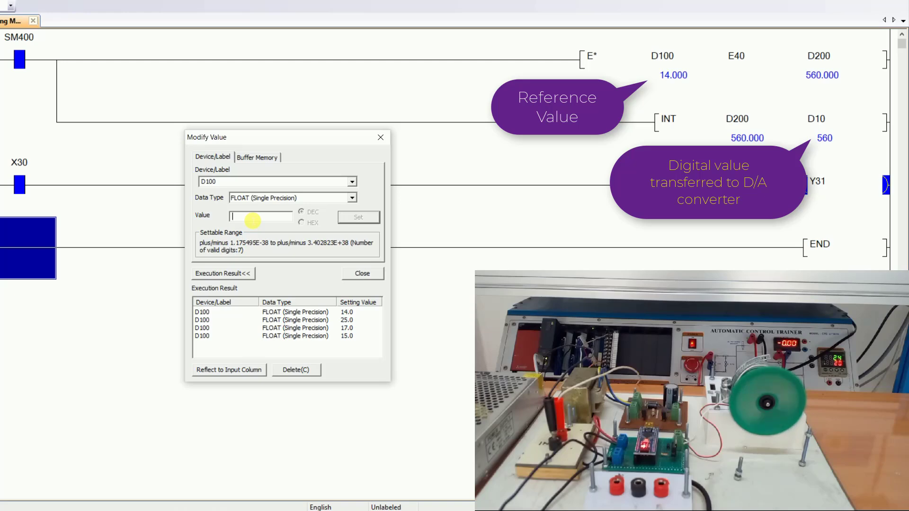
pyautogui.write('50.0')
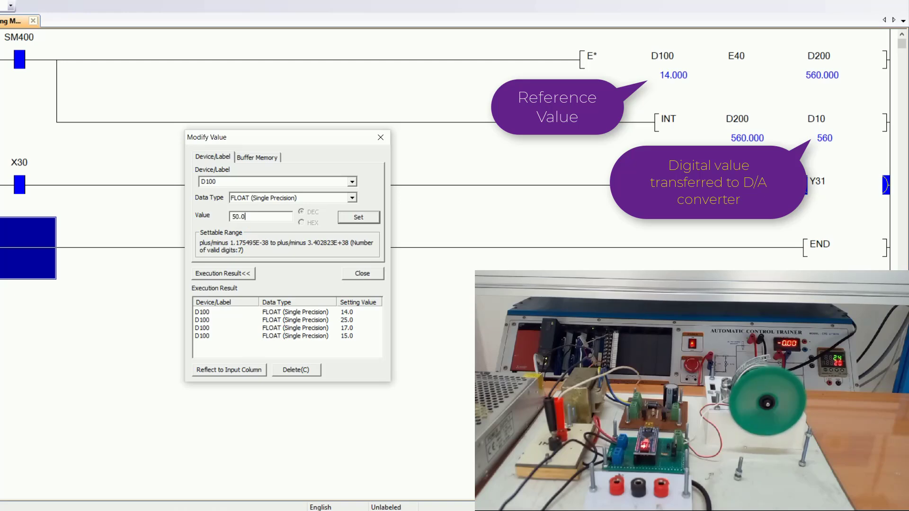
pyautogui.click(358, 219)
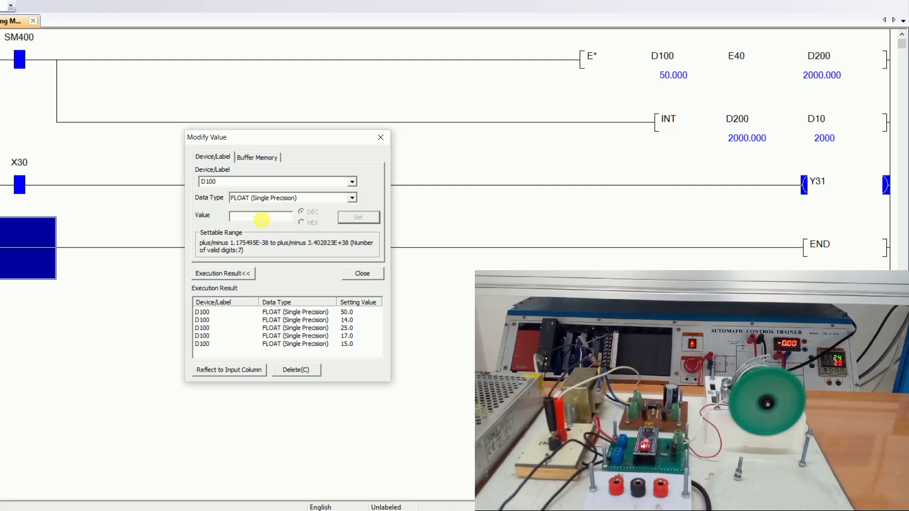
# Set the value of device D100 to 70.0.
pyautogui.write('70.0')
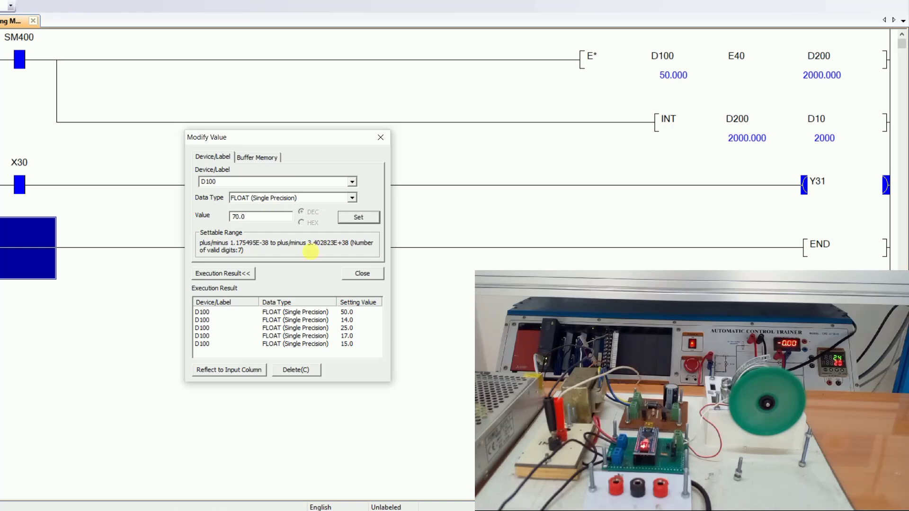
pyautogui.click(371, 218)
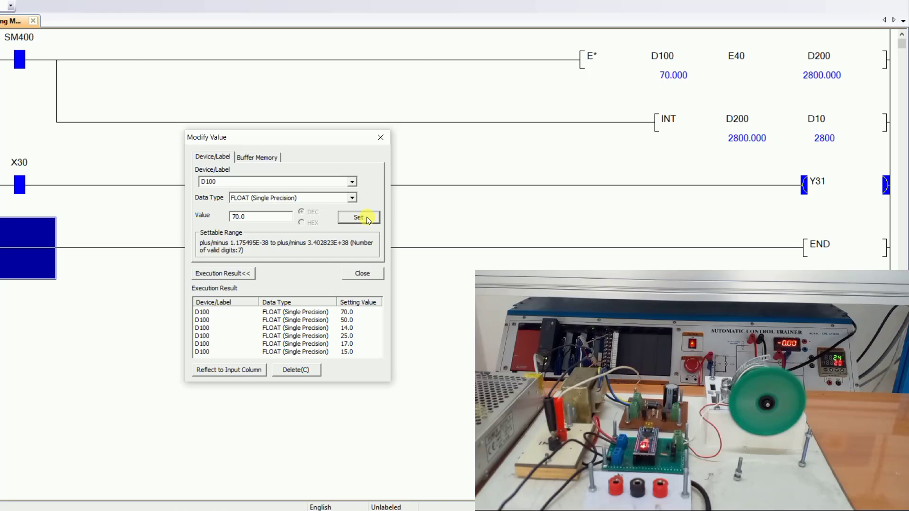
# Set the value of device D100 to 90.0.
pyautogui.click(265, 219)
pyautogui.press('BackSpace')
pyautogui.press('BackSpace')
pyautogui.press('BackSpace')
pyautogui.press('BackSpace')
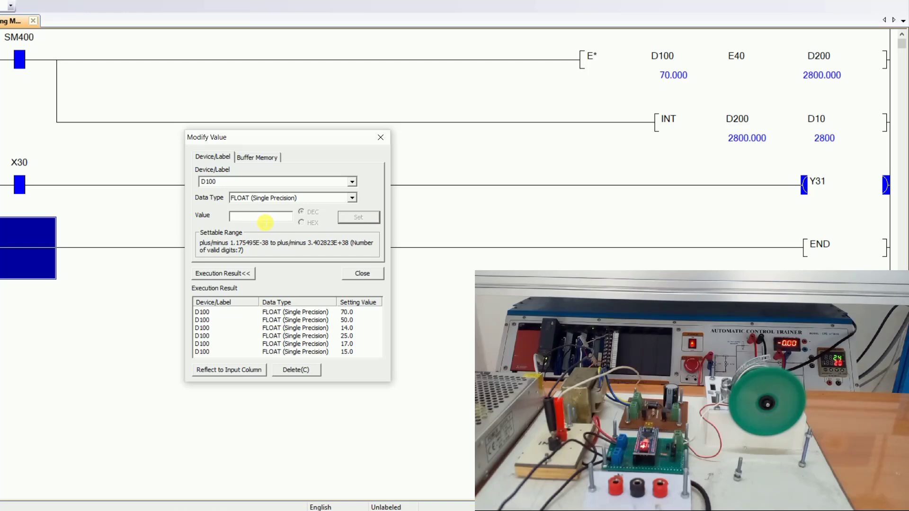
pyautogui.write('90.0')
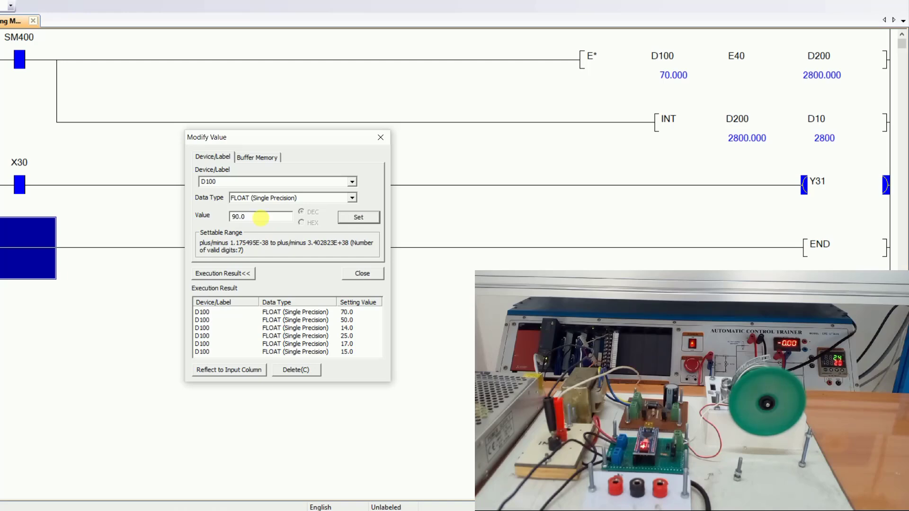
pyautogui.click(363, 216)
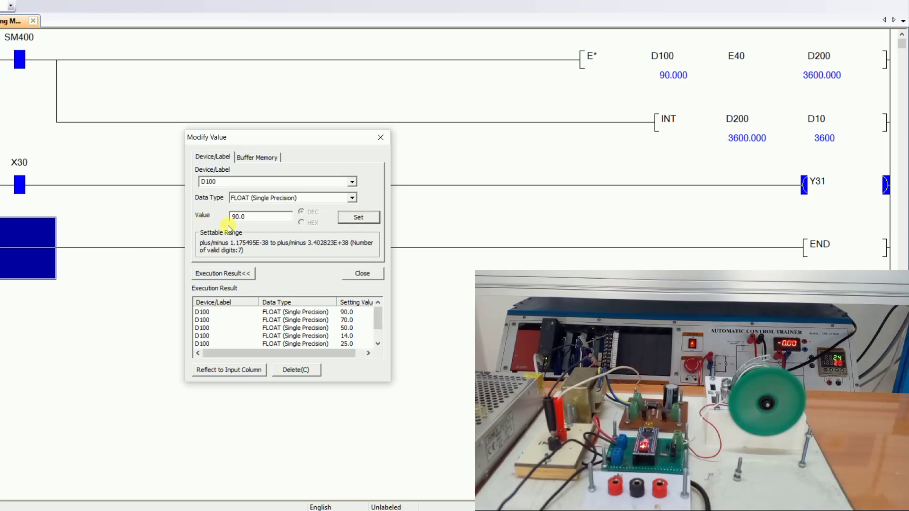
# Set the value of device D100 to 40.0.
pyautogui.click(256, 218)
pyautogui.press('BackSpace')
pyautogui.press('BackSpace')
pyautogui.press('BackSpace')
pyautogui.press('BackSpace')
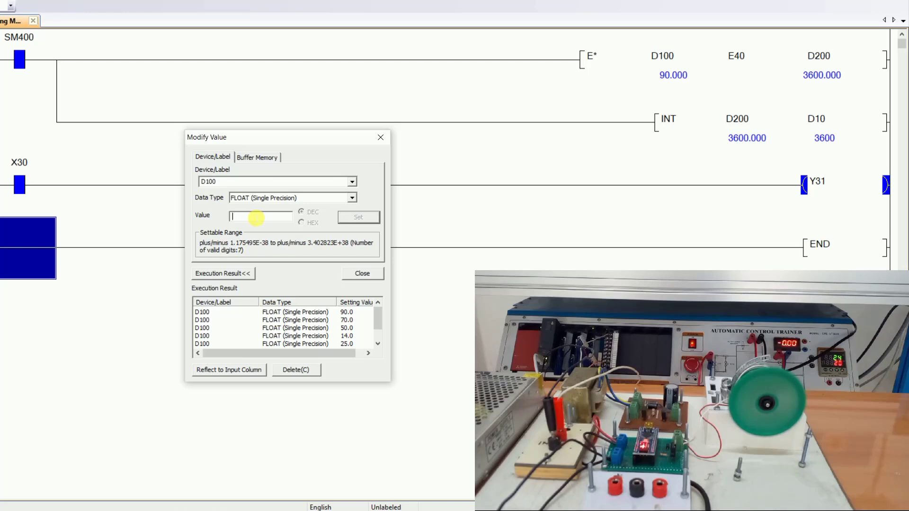
pyautogui.write('4')
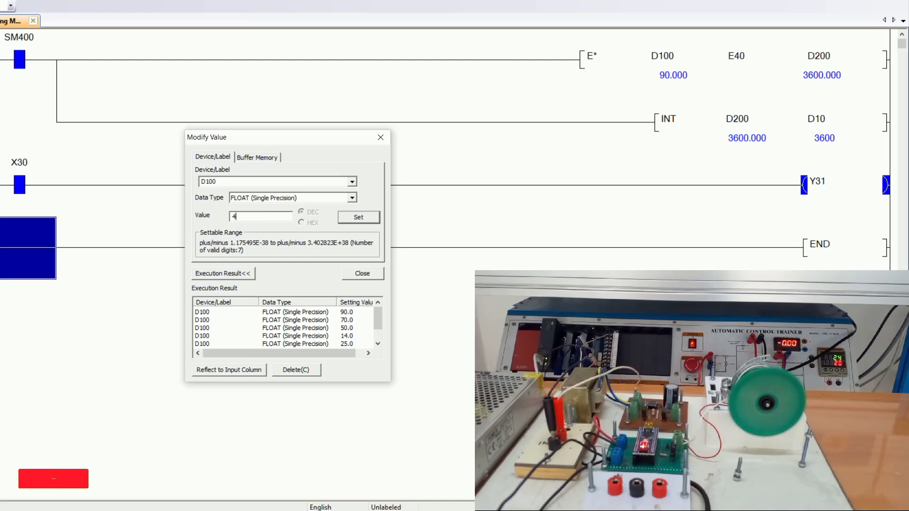
pyautogui.write('0.0')
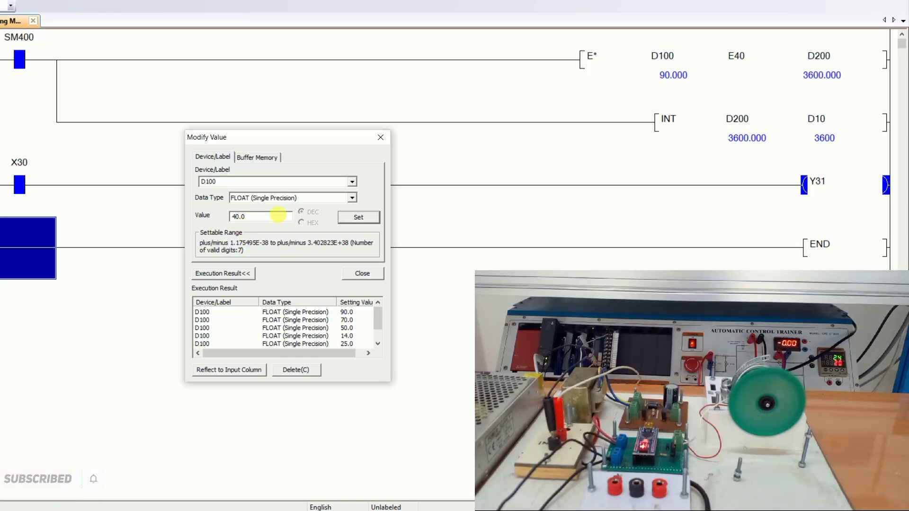
pyautogui.click(361, 217)
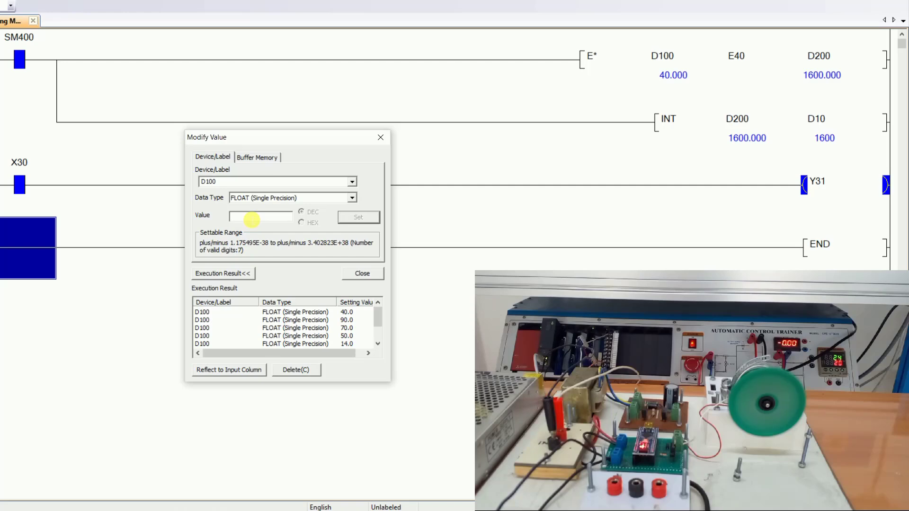
# Set the value of device D100 back to 25.0.
pyautogui.click(252, 220)
pyautogui.write('25.0')
pyautogui.click(360, 218)
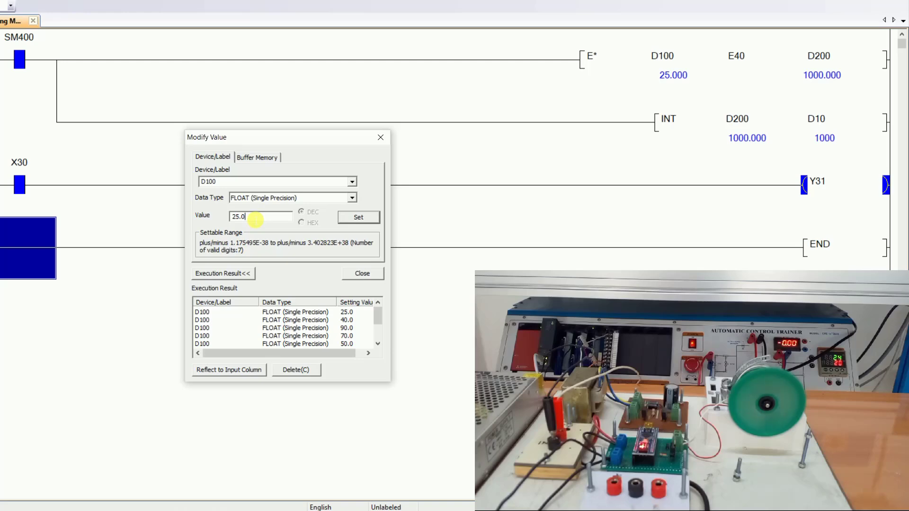
# Set the value of device D100 to 15.0.
pyautogui.click(255, 219)
pyautogui.press('BackSpace')
pyautogui.press('BackSpace')
pyautogui.press('BackSpace')
pyautogui.press('BackSpace')
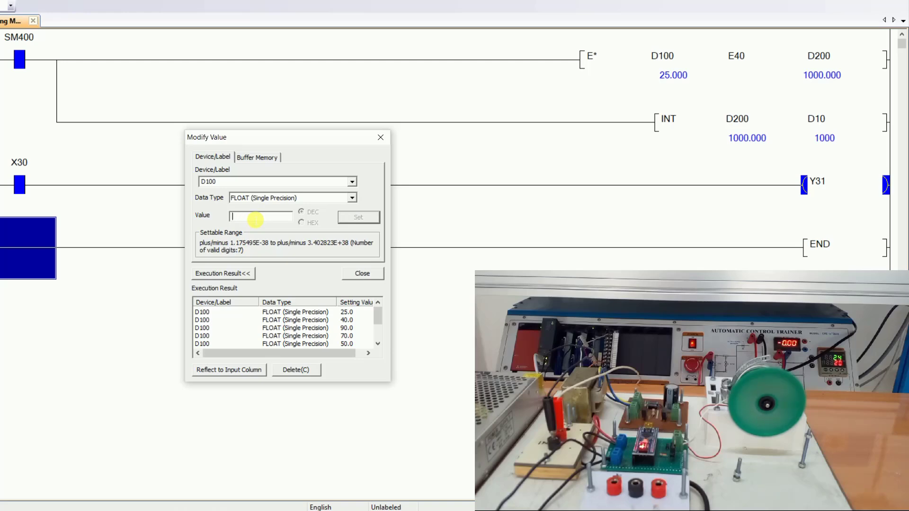
pyautogui.write('15')
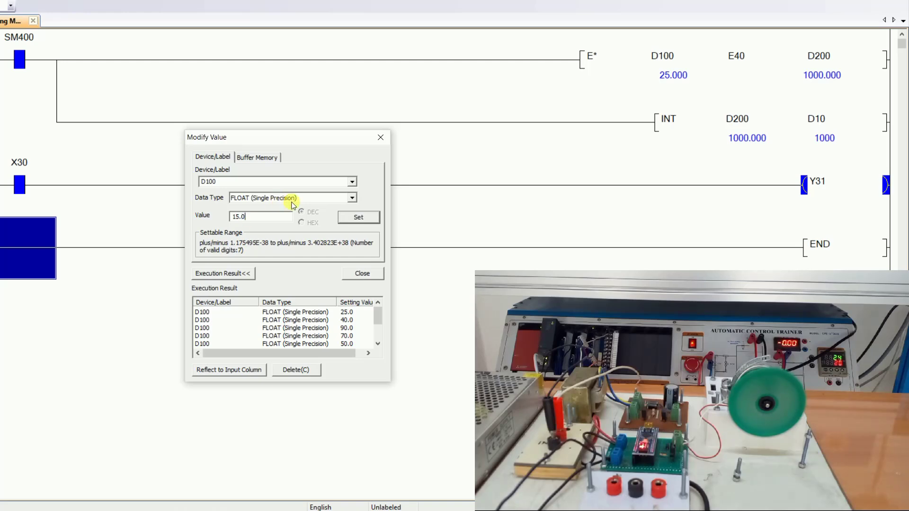
pyautogui.click(364, 217)
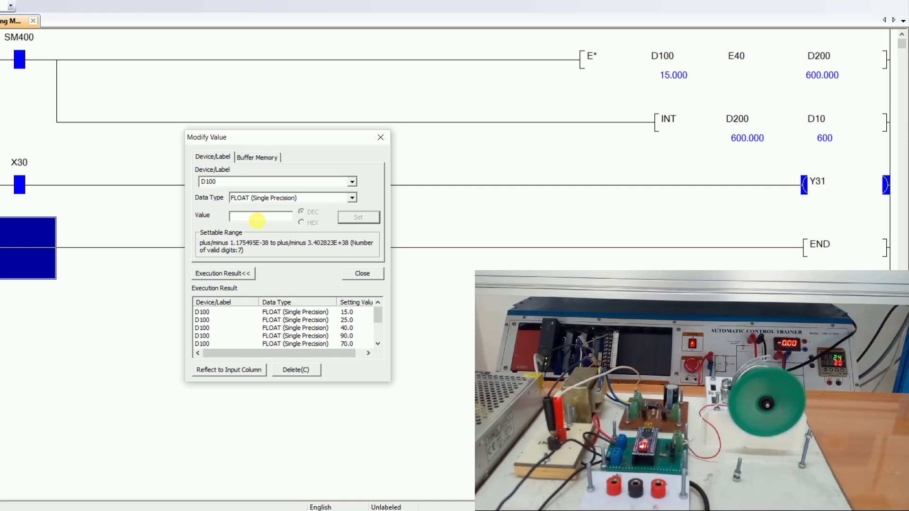
# Lower the value of device D100 to 7.0, followed by 0.0.
pyautogui.write('7.0')
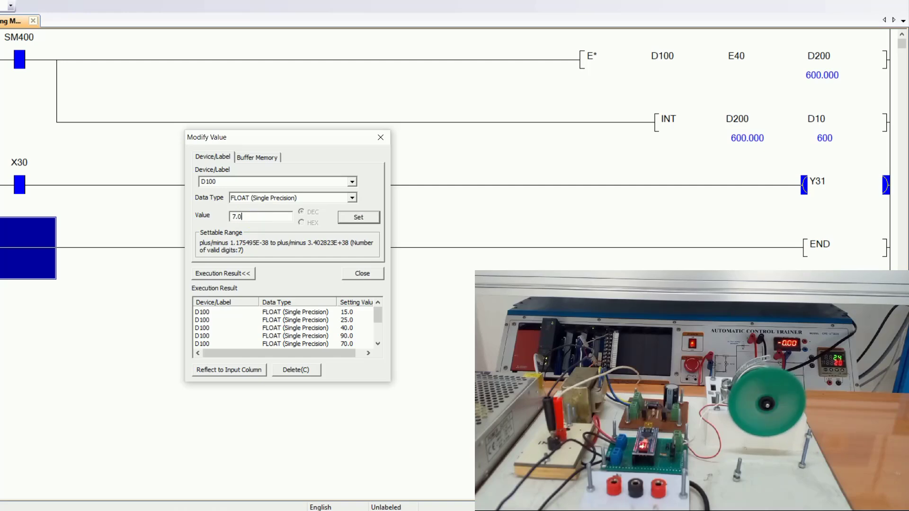
pyautogui.click(358, 218)
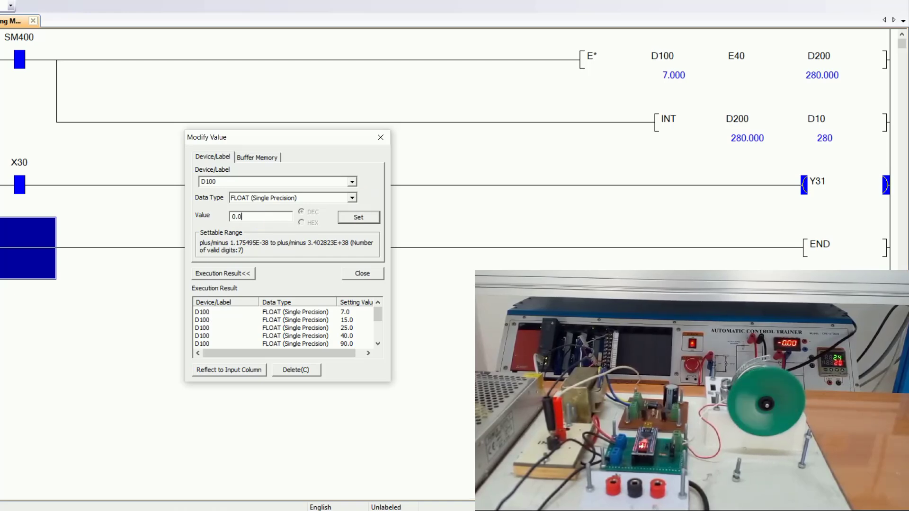
pyautogui.click(358, 218)
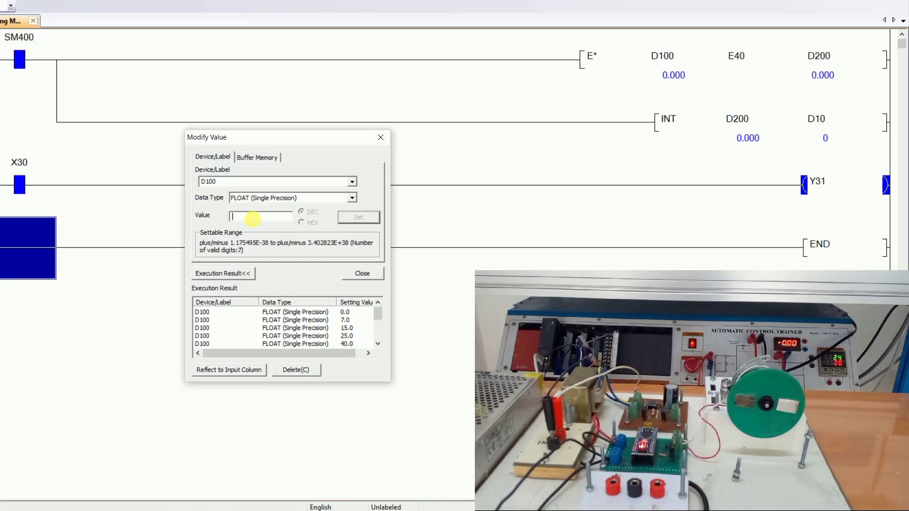
# Set the value of device D100 to 9.0.
pyautogui.write('9')
pyautogui.click(357, 218)
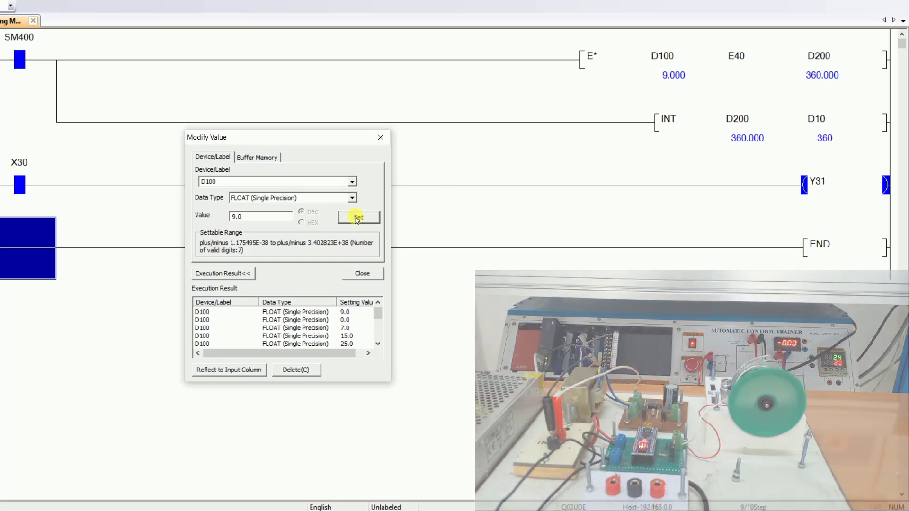